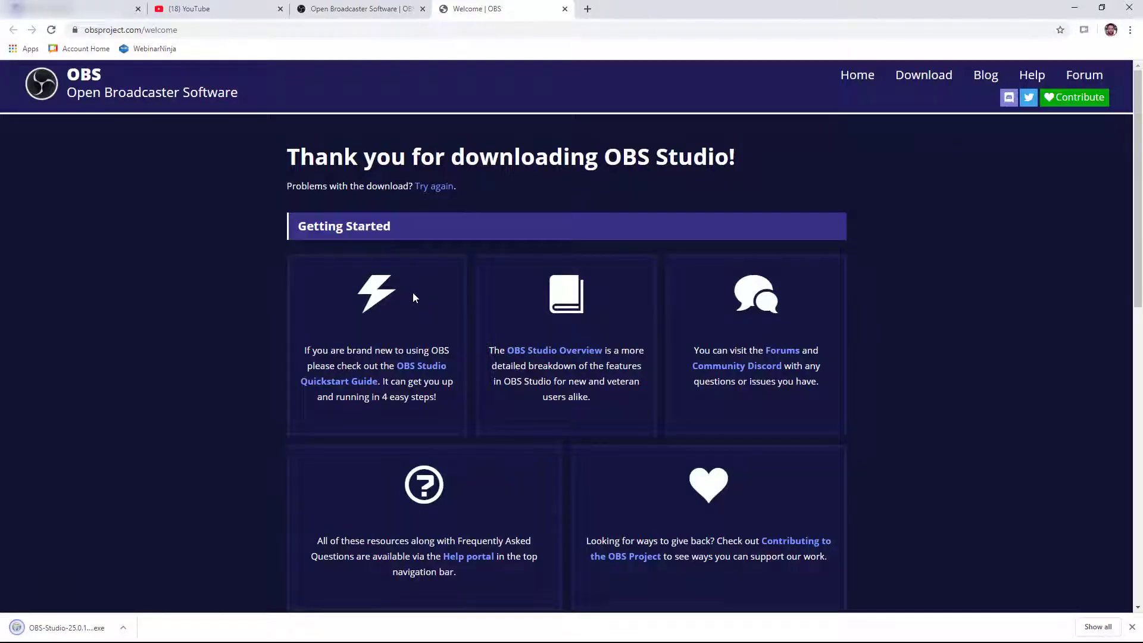
Run the downloaded OBS Studio 25.0.1 installer, install to C:\Program Files\obs-studio, and finish setup with the launch option enabled
click(57, 630)
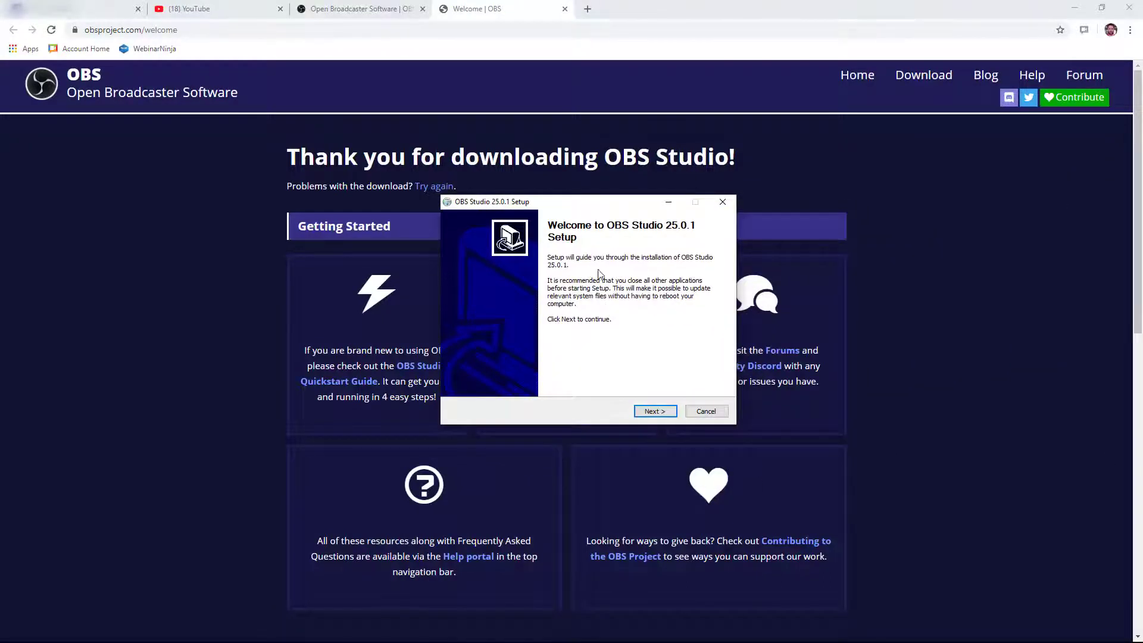
click(655, 411)
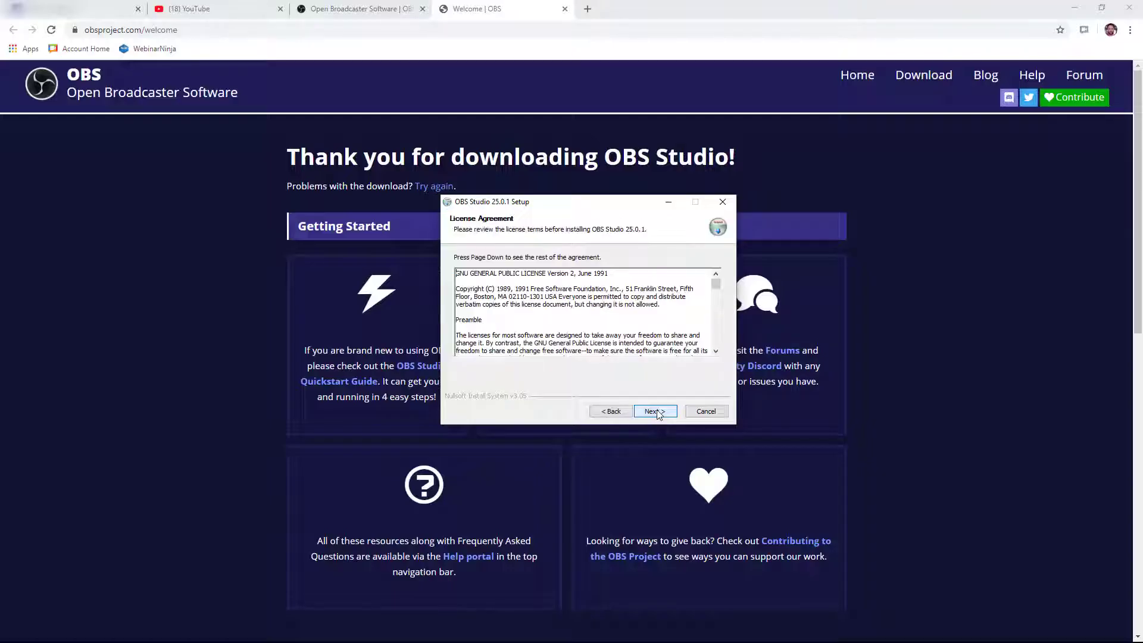
click(655, 411)
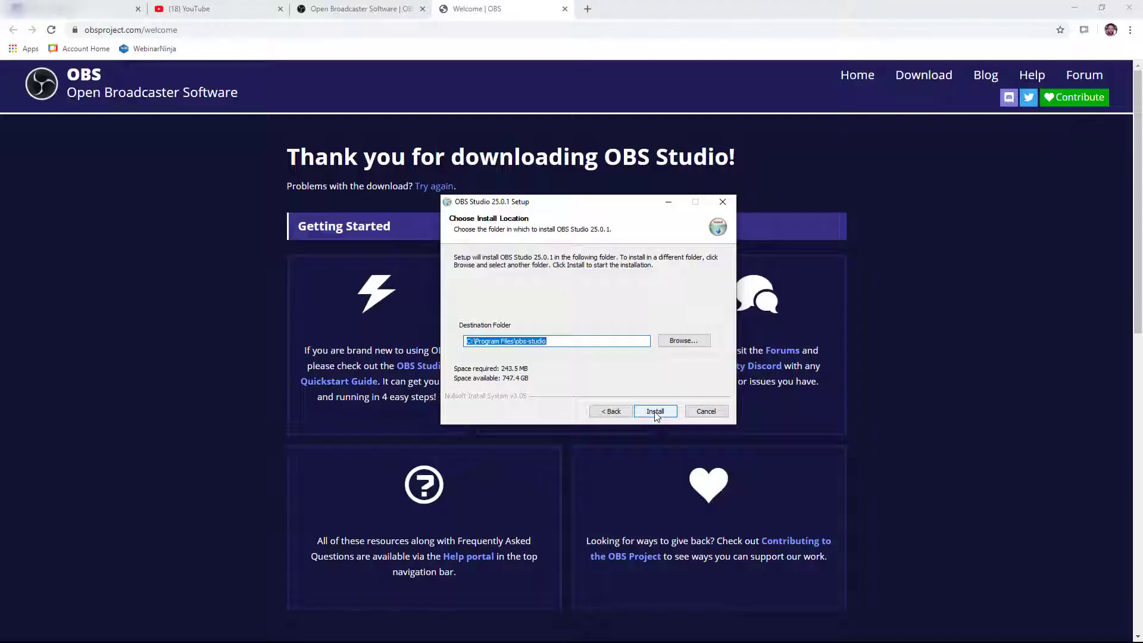
click(656, 411)
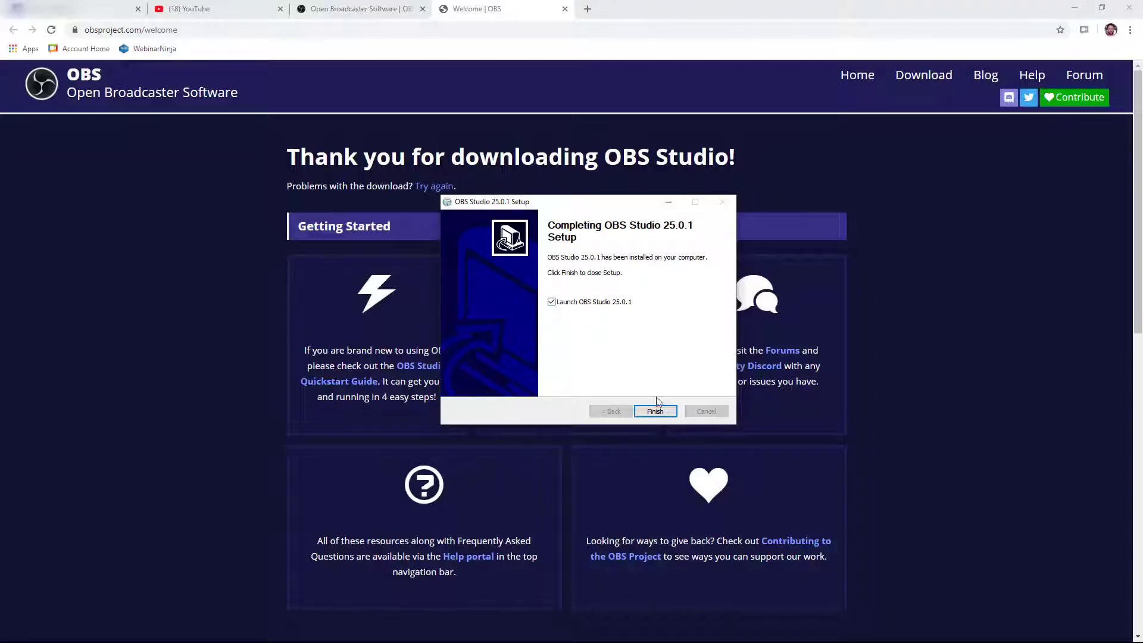
click(655, 412)
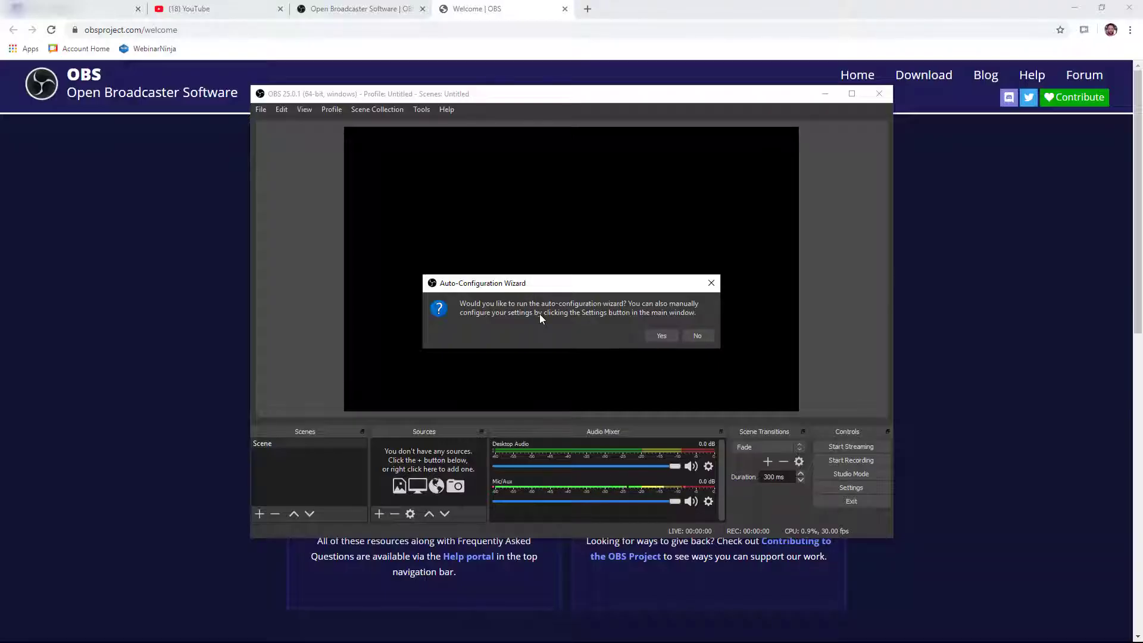
Decline the auto-configuration wizard in OBS and maximize the program window
click(702, 335)
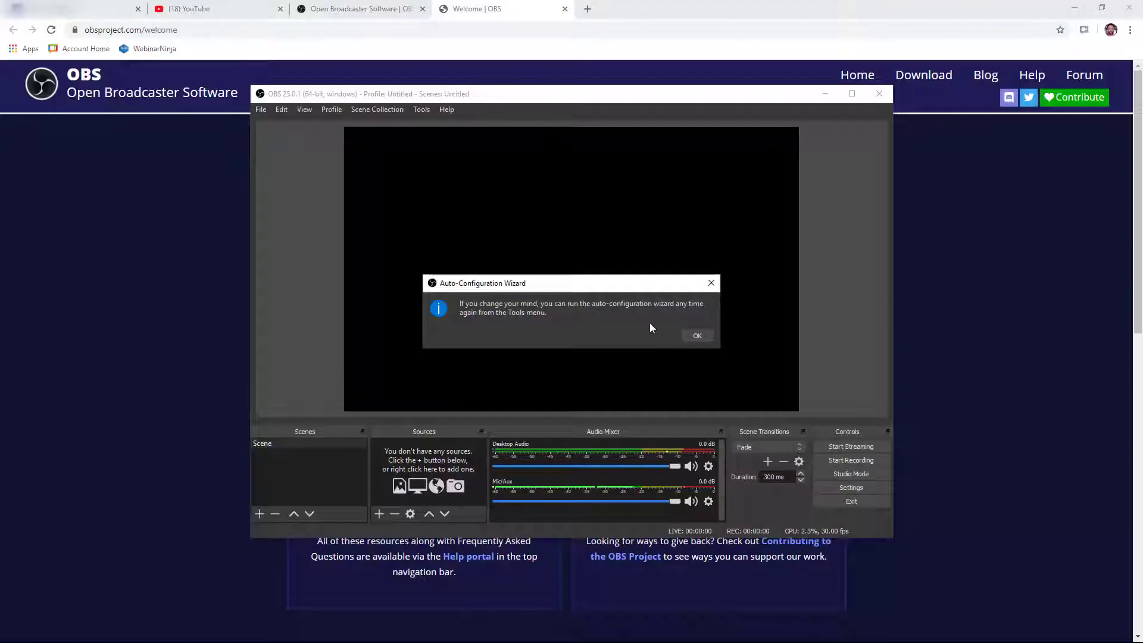
click(697, 336)
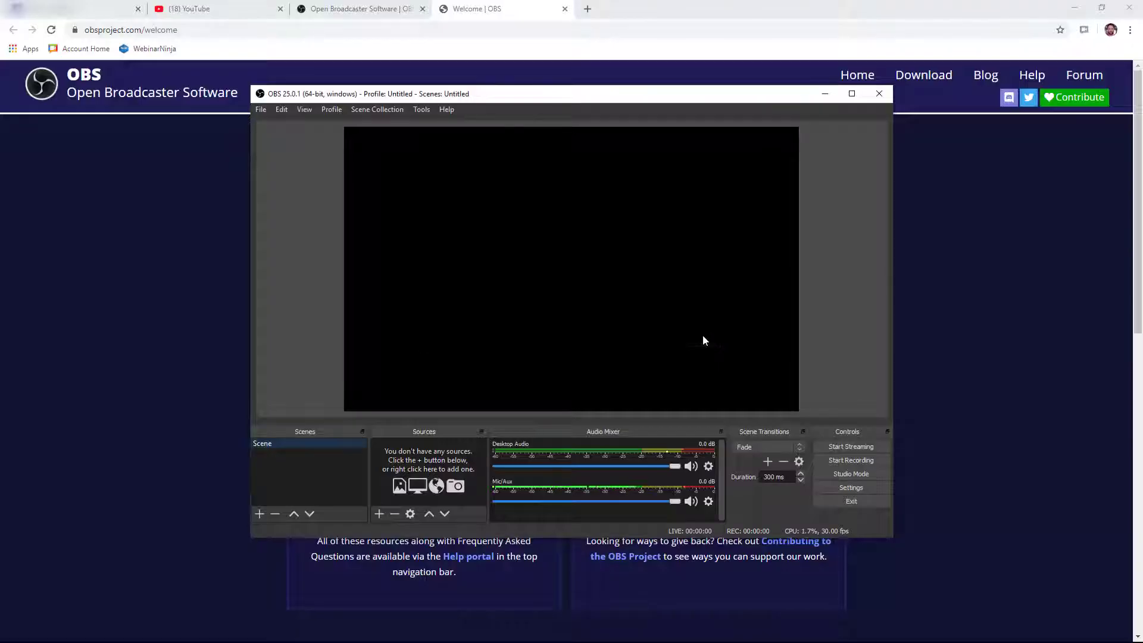
click(850, 93)
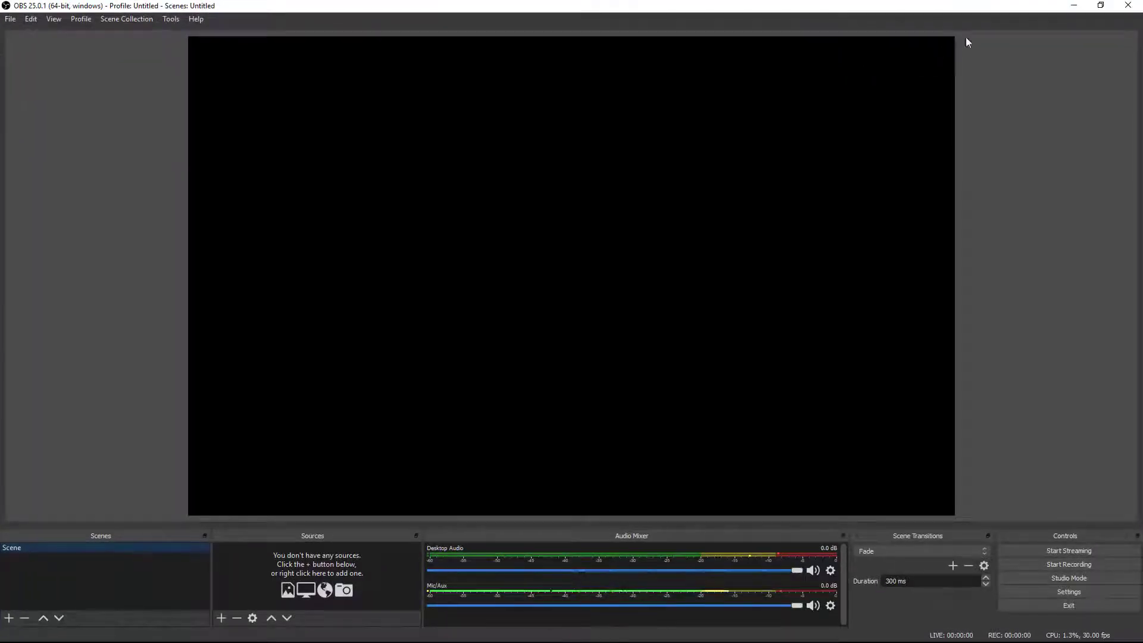
Switch to EasyWorship and add a new media feed named OBS with Cam Link 4K - (DirectShow) as its input device
click(1074, 8)
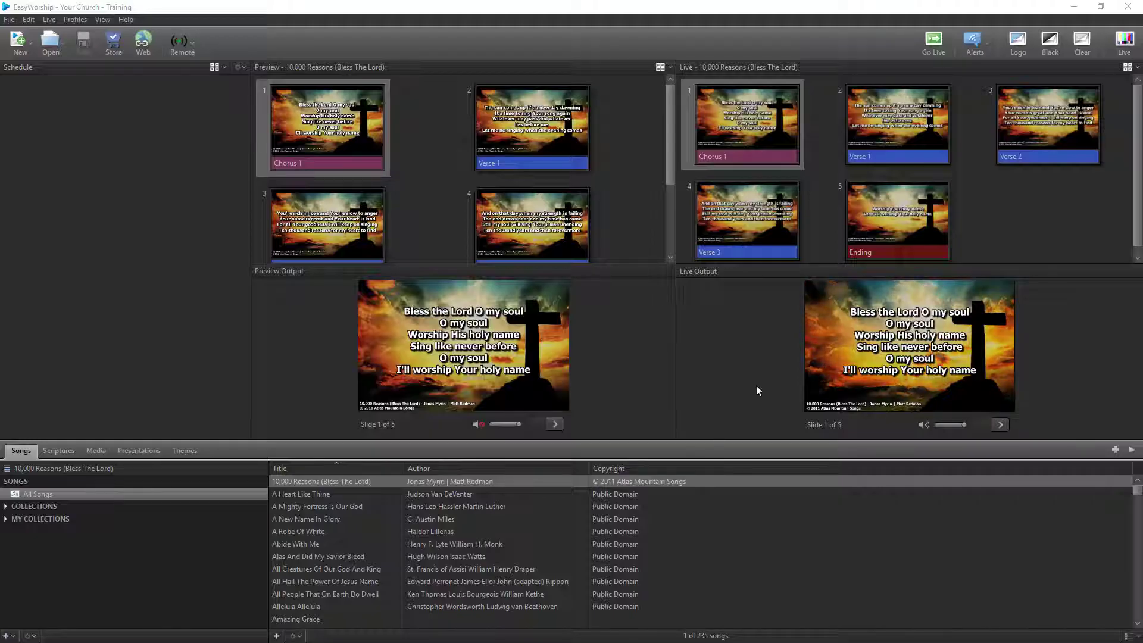
click(92, 453)
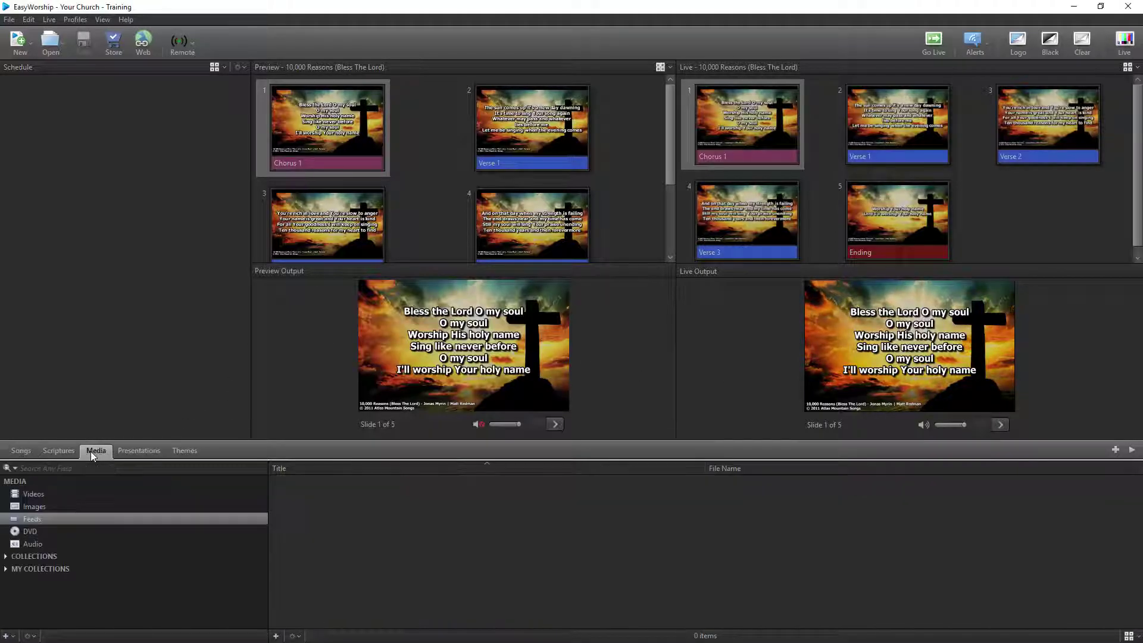
click(31, 520)
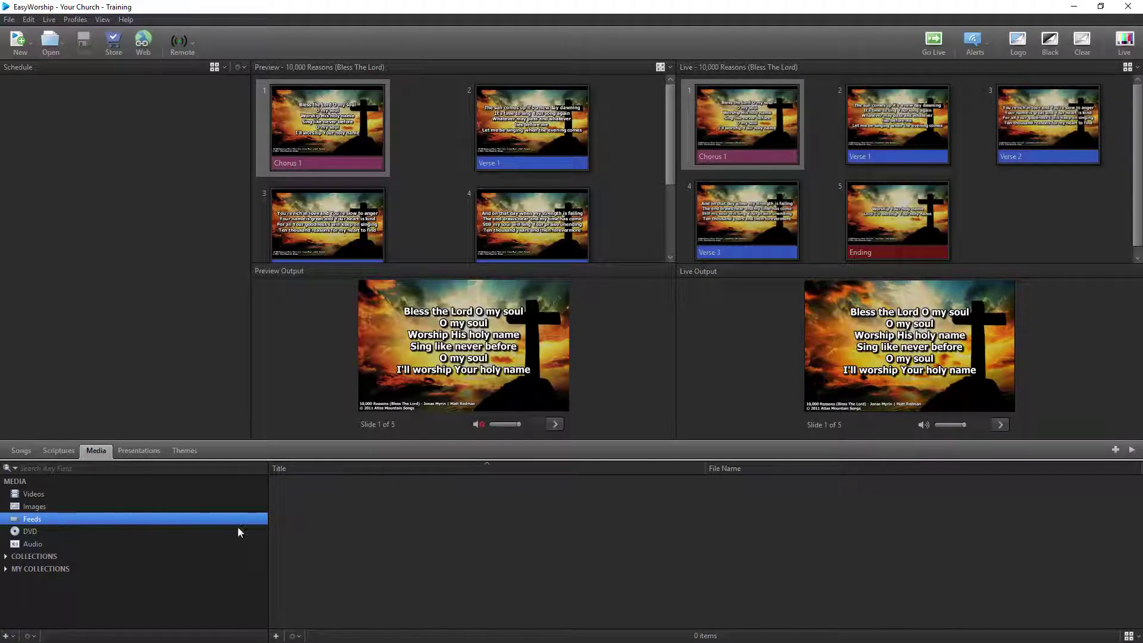
right_click(365, 562)
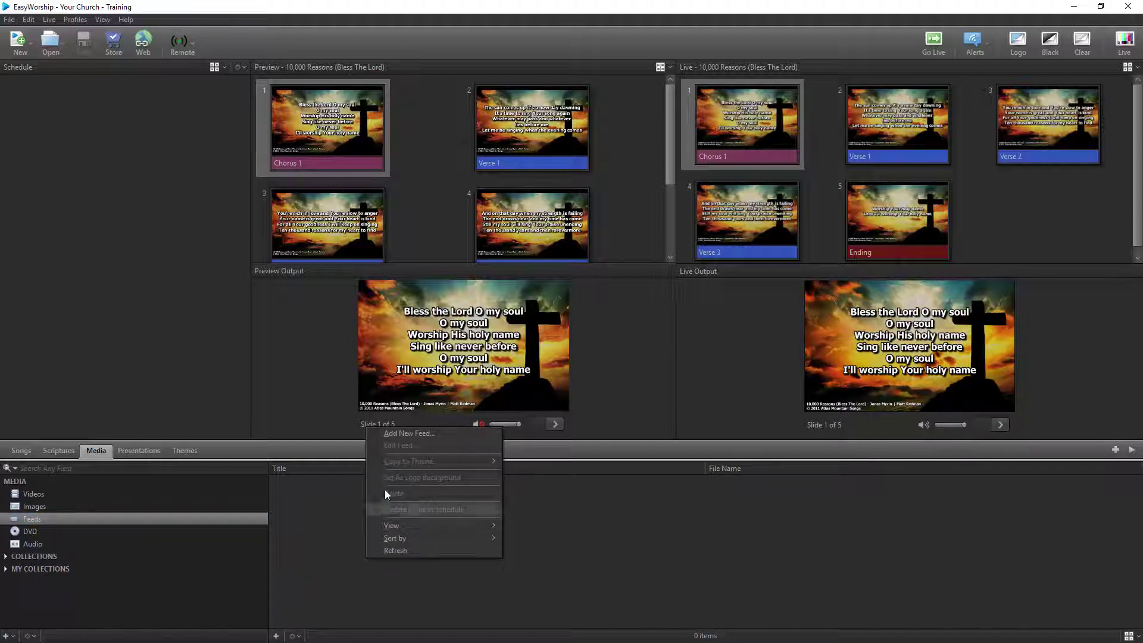
click(401, 433)
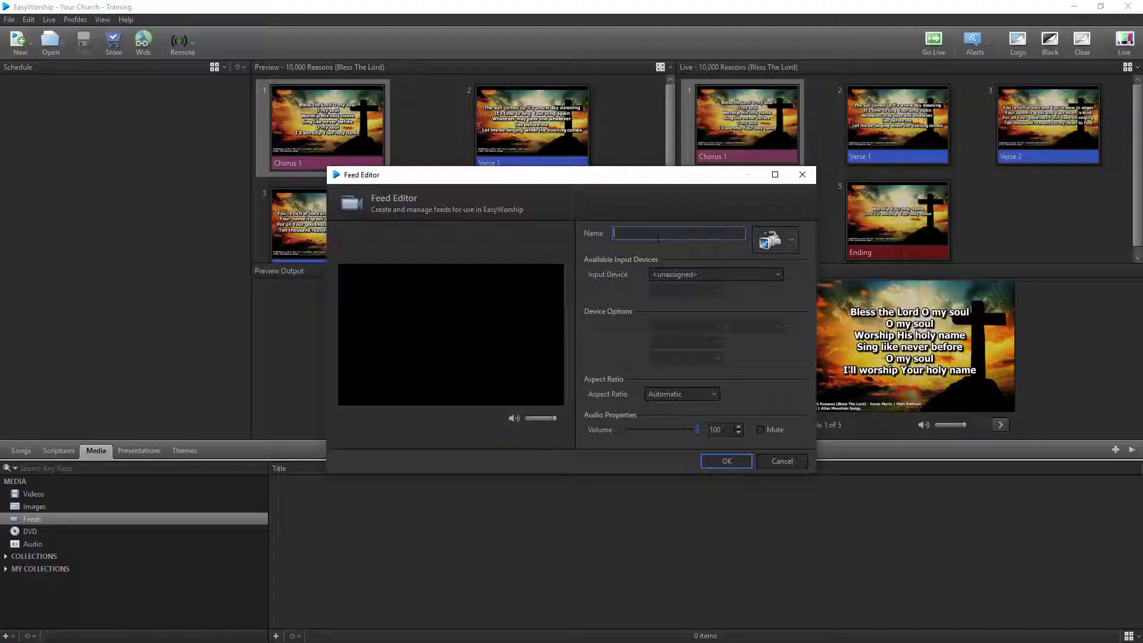
text(OBS)
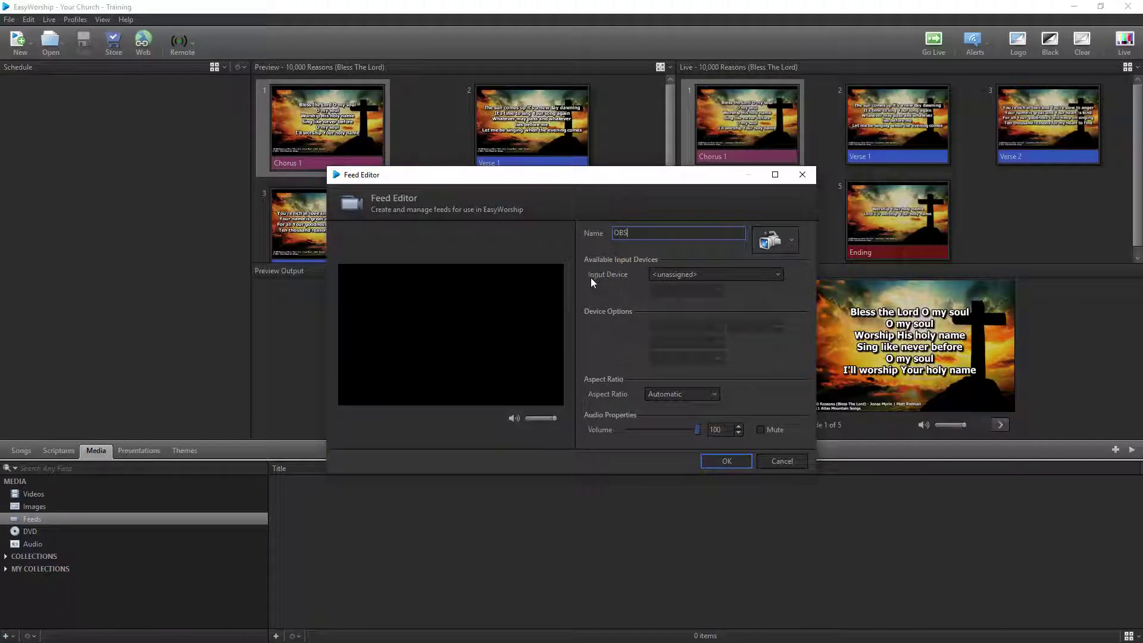
click(780, 277)
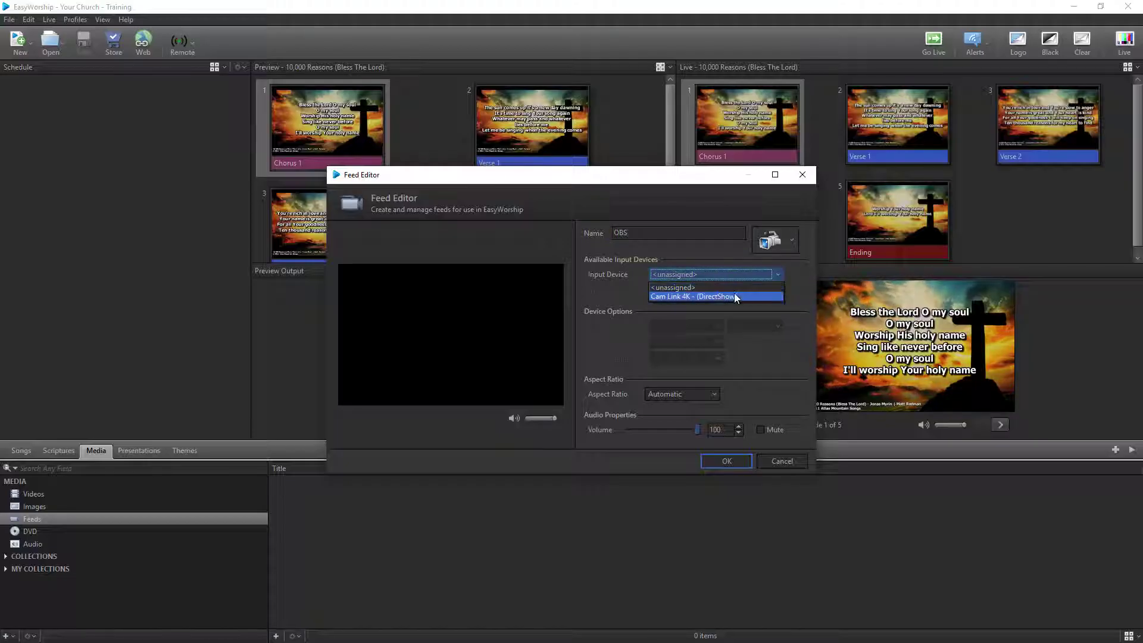
click(698, 296)
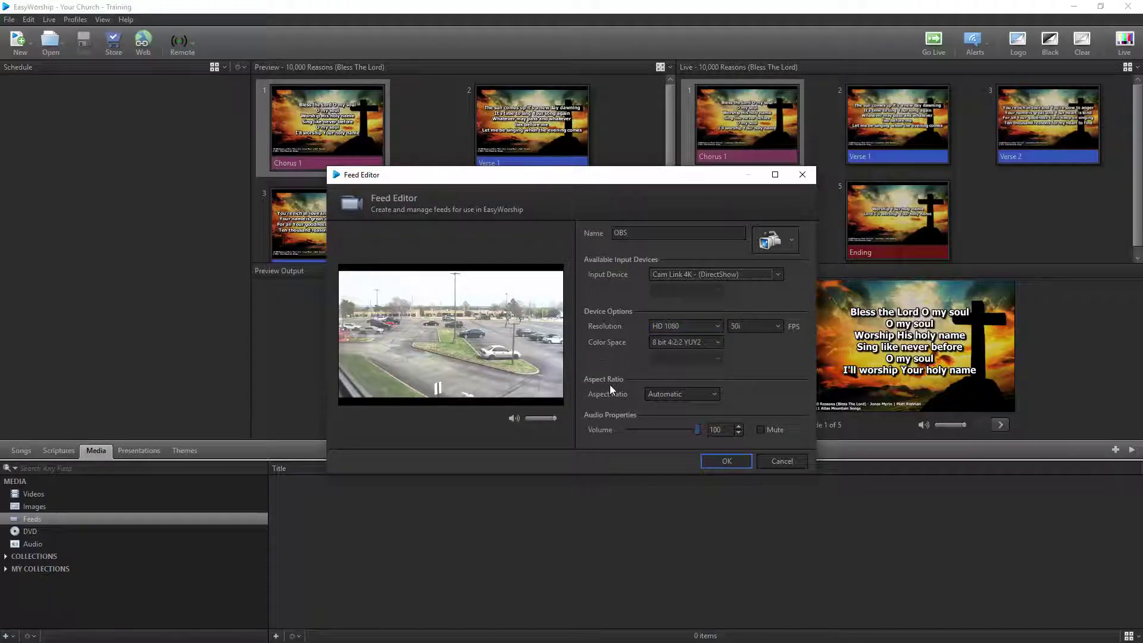
click(726, 463)
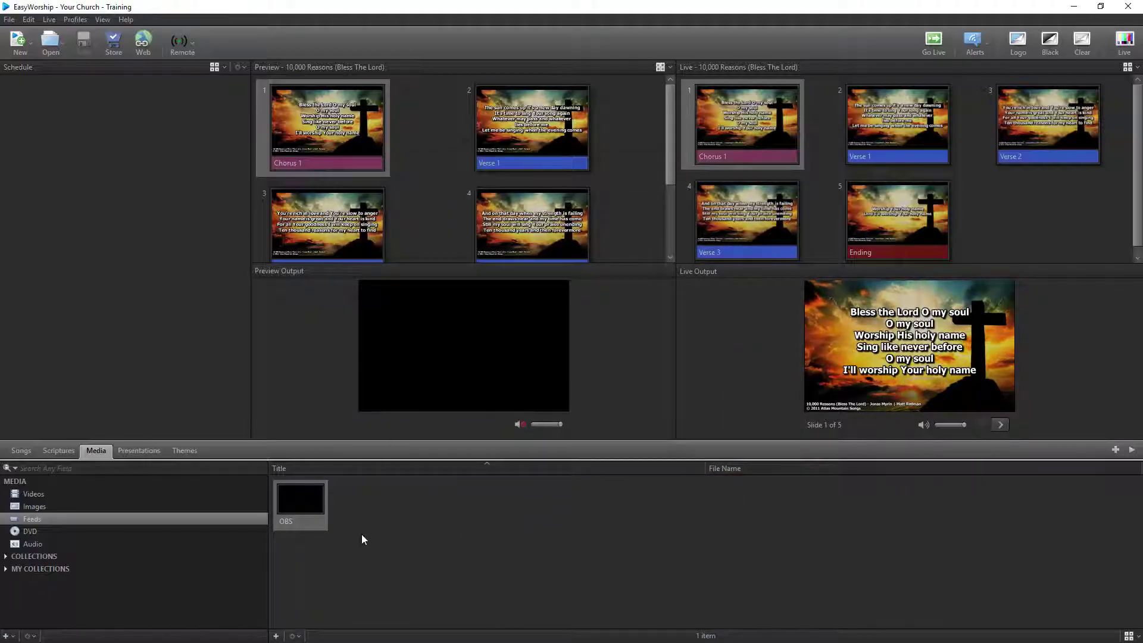
Preview the OBS feed and copy it to both a song theme and a scripture theme
click(324, 523)
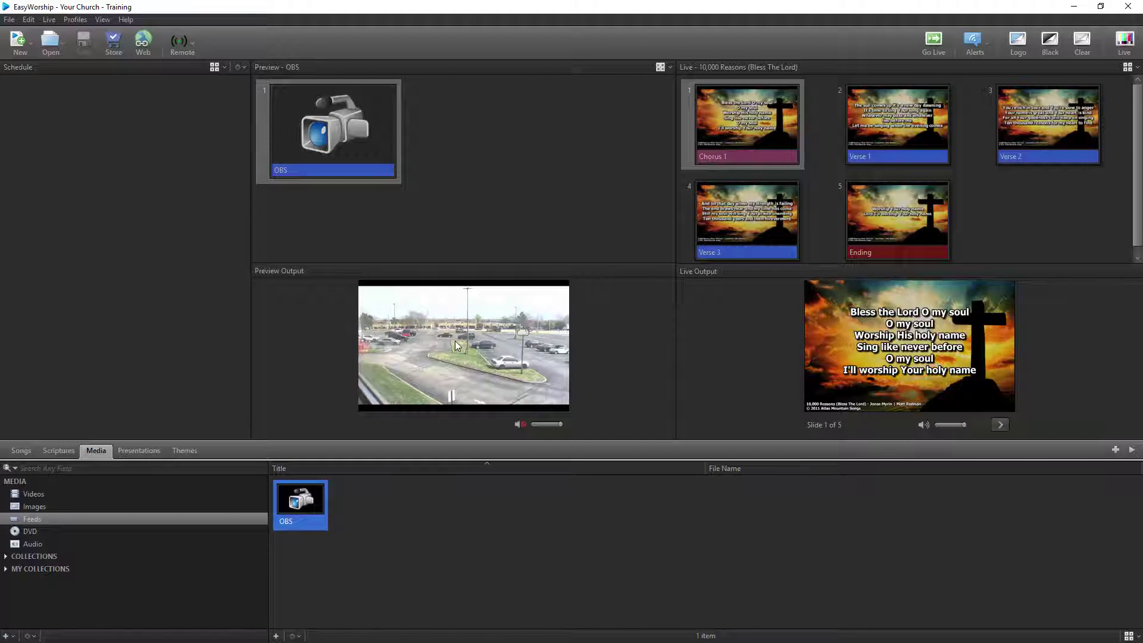
right_click(306, 503)
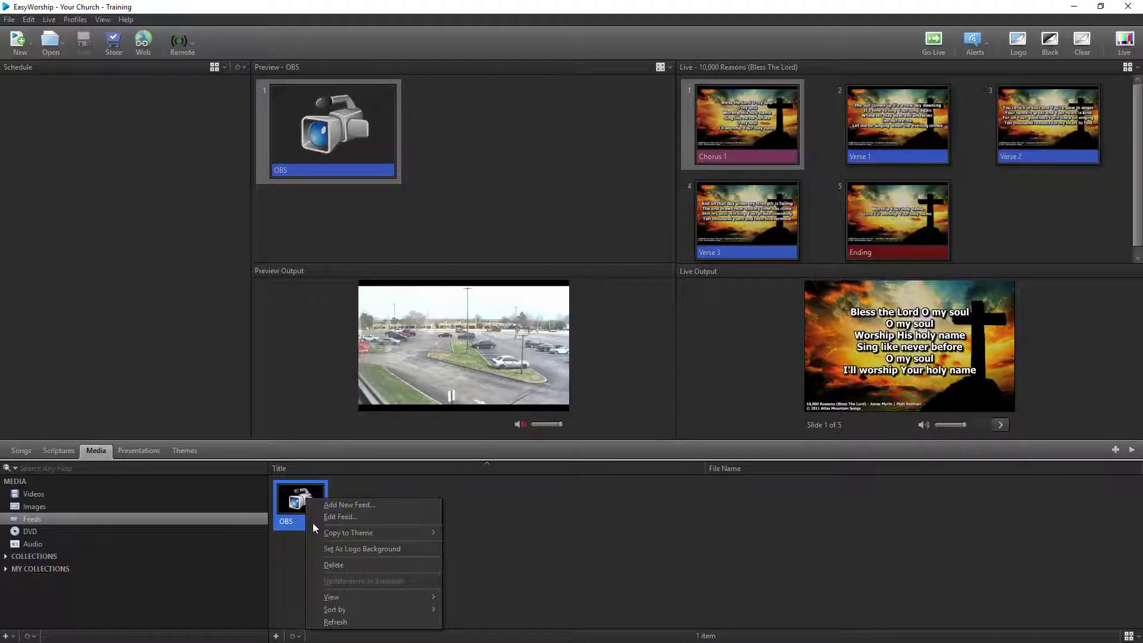
mouse_move(323, 534)
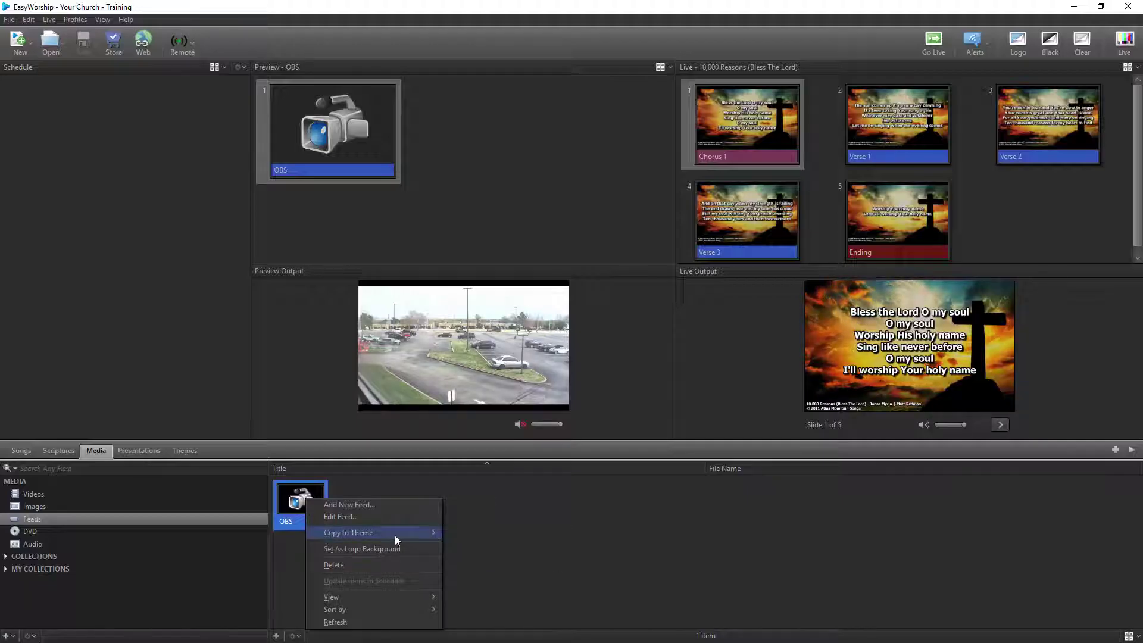
mouse_move(401, 535)
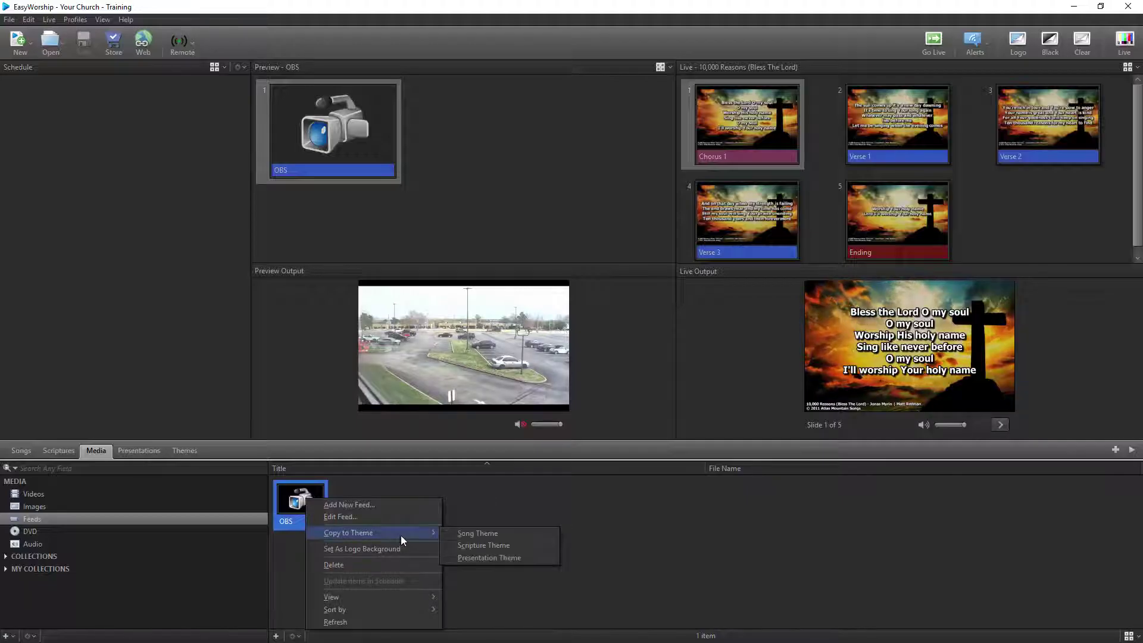
click(455, 530)
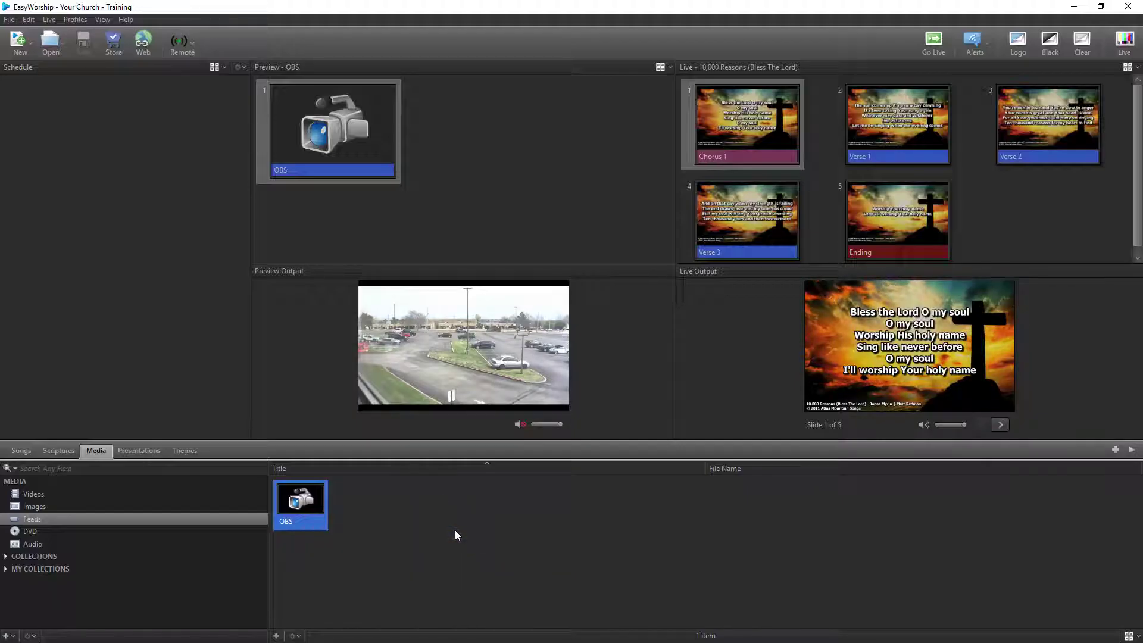
right_click(295, 501)
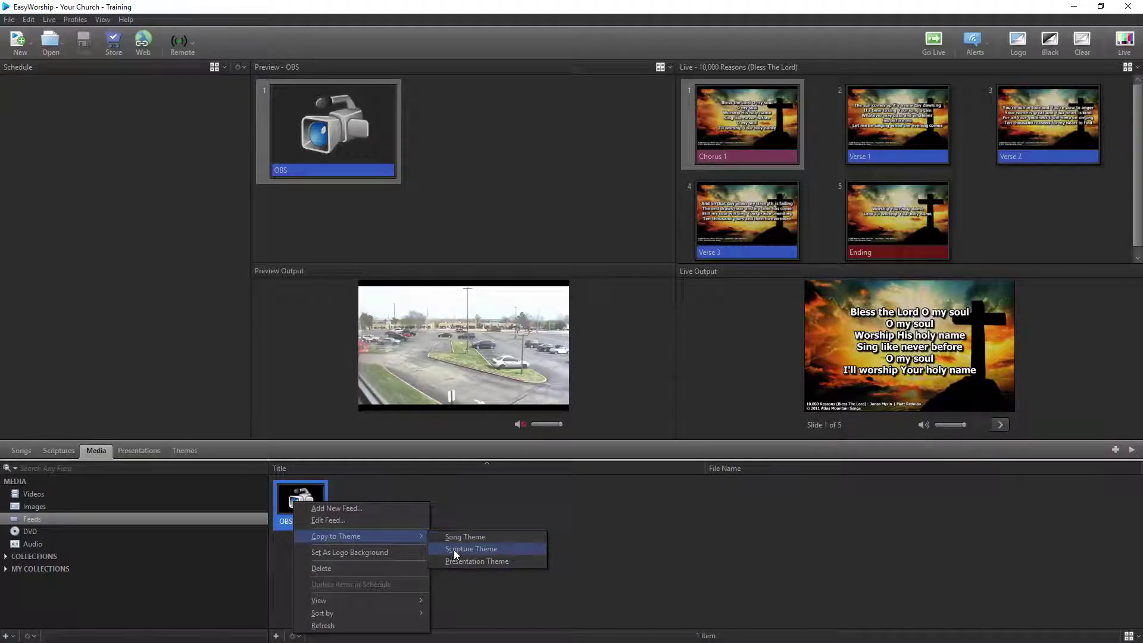
click(455, 549)
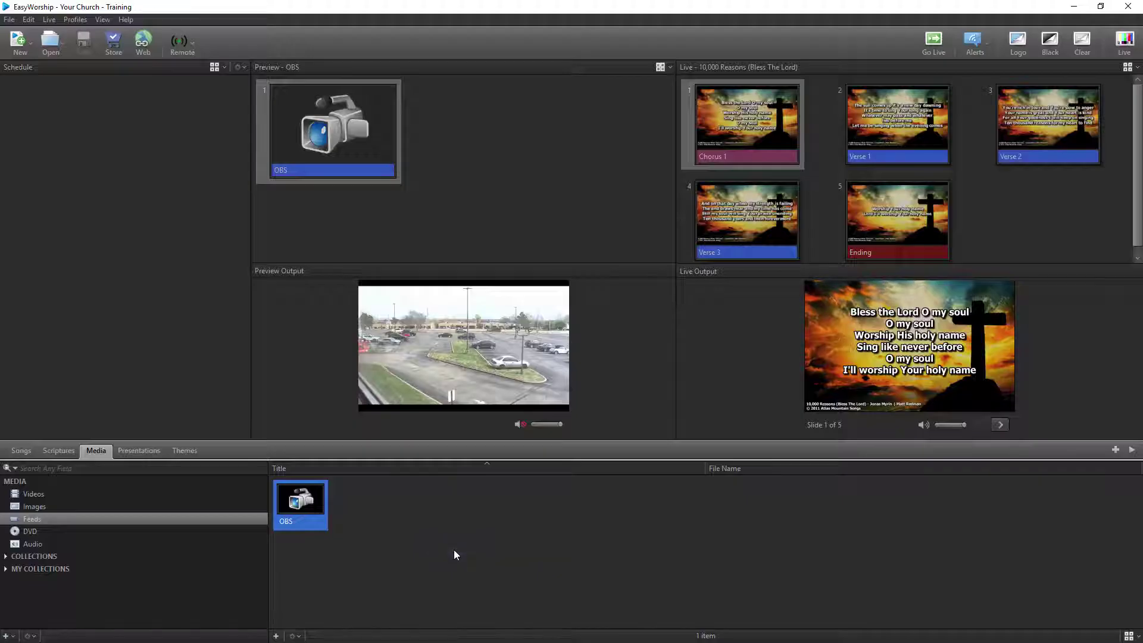
Edit the OBS song theme so the lyrics text box fills only about the lower third of the slide, and save it
click(191, 452)
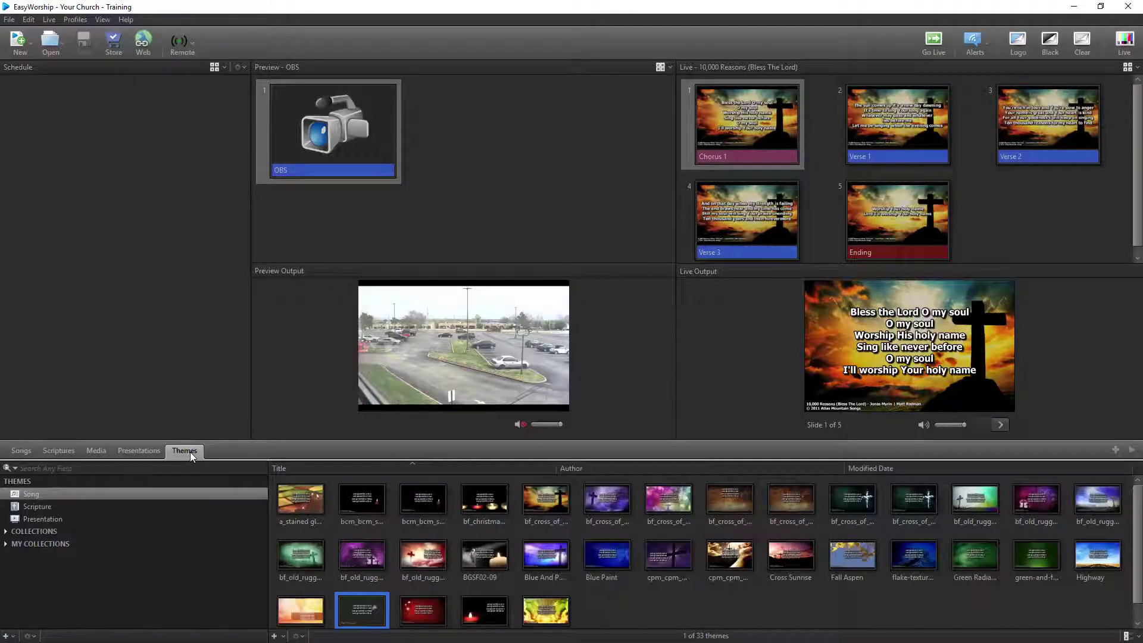
right_click(363, 609)
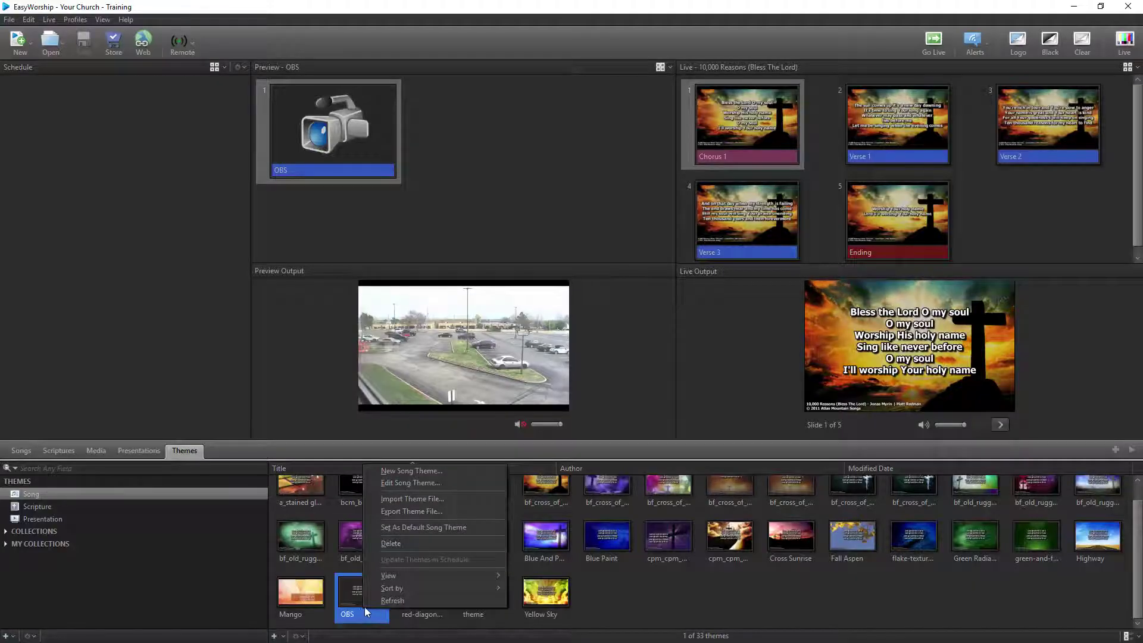
click(402, 481)
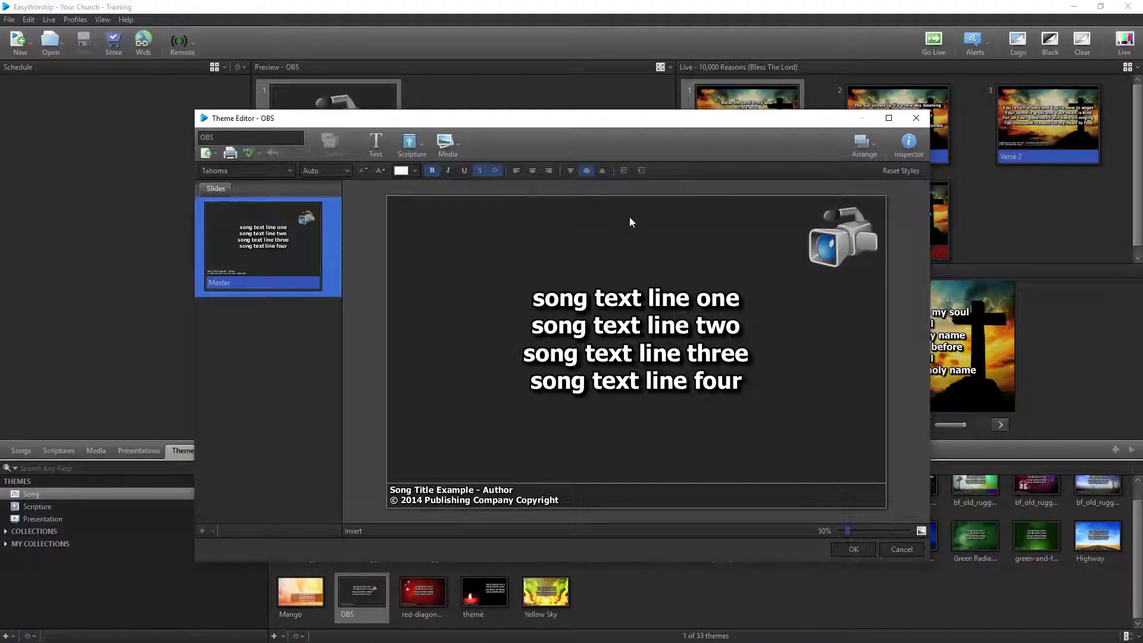
click(642, 332)
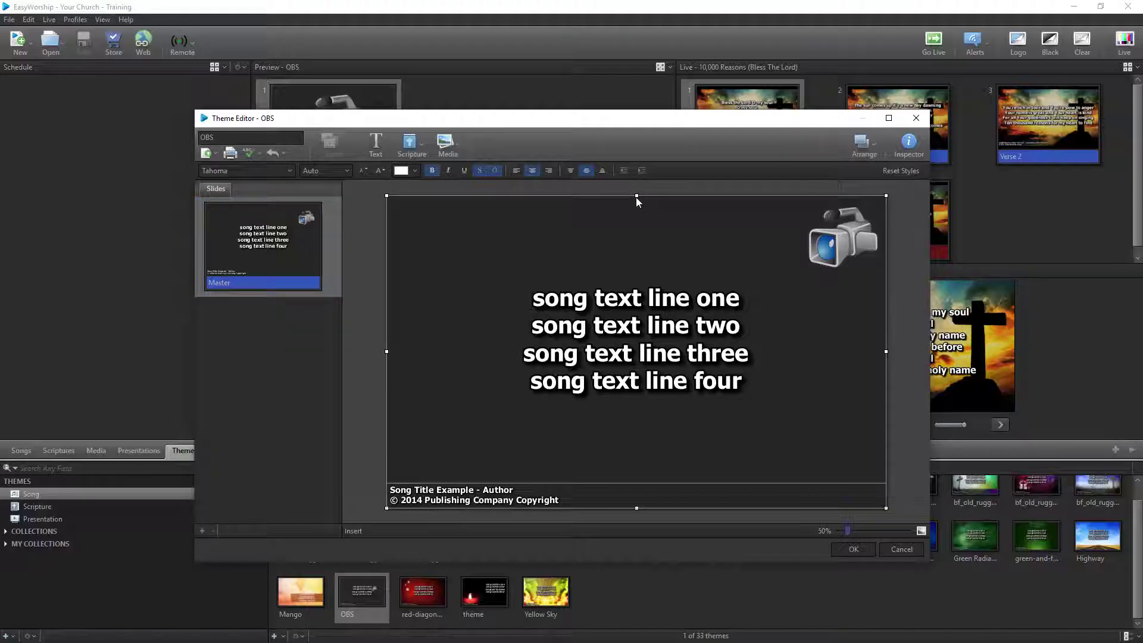
drag(636, 196, 648, 397)
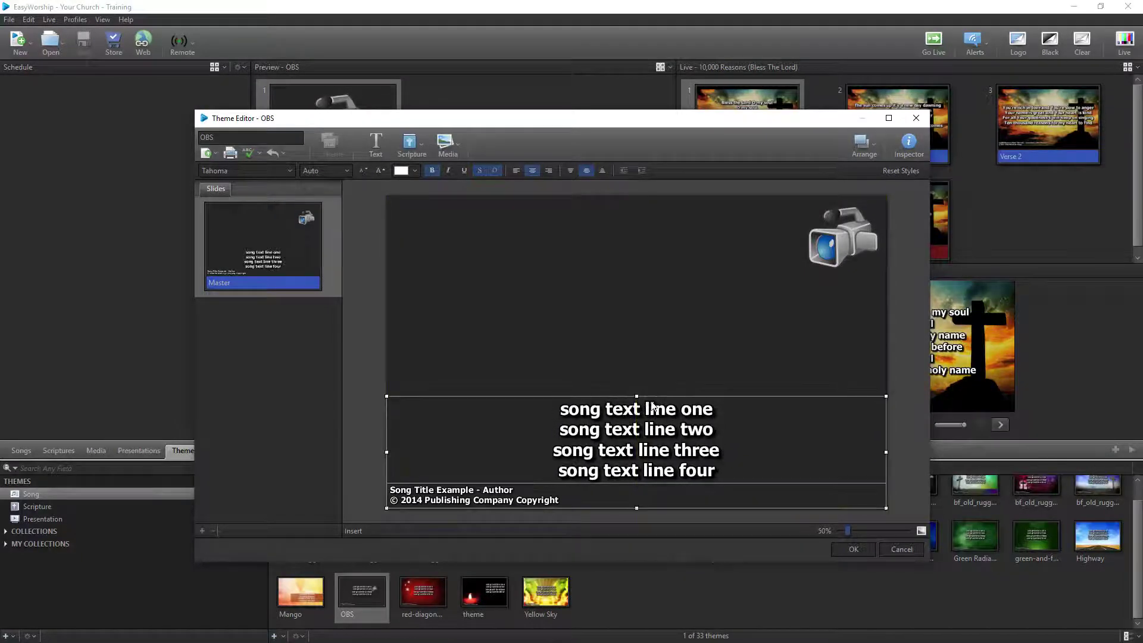
click(849, 550)
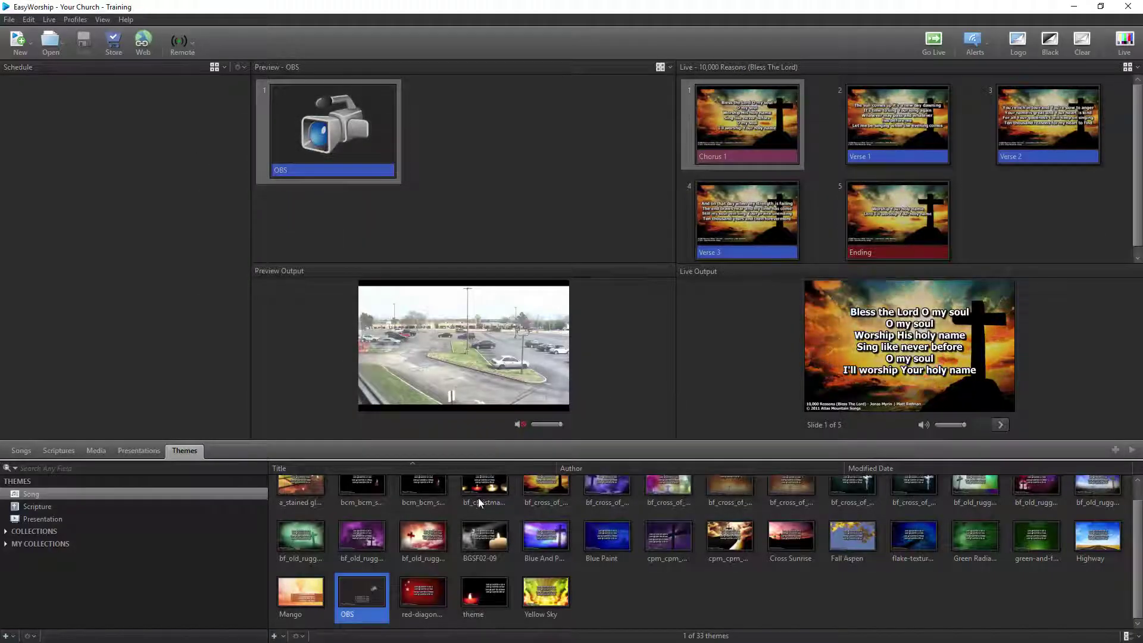
Edit the OBS scripture theme so the verse text box covers only about the lower third of the slide, and save it
click(42, 508)
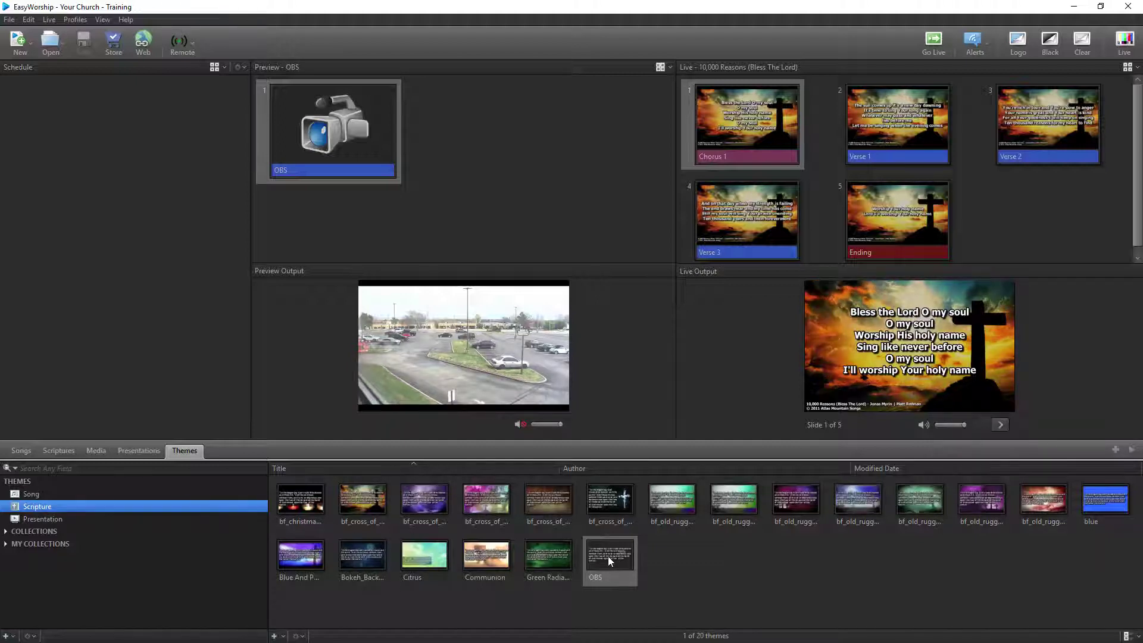
right_click(609, 556)
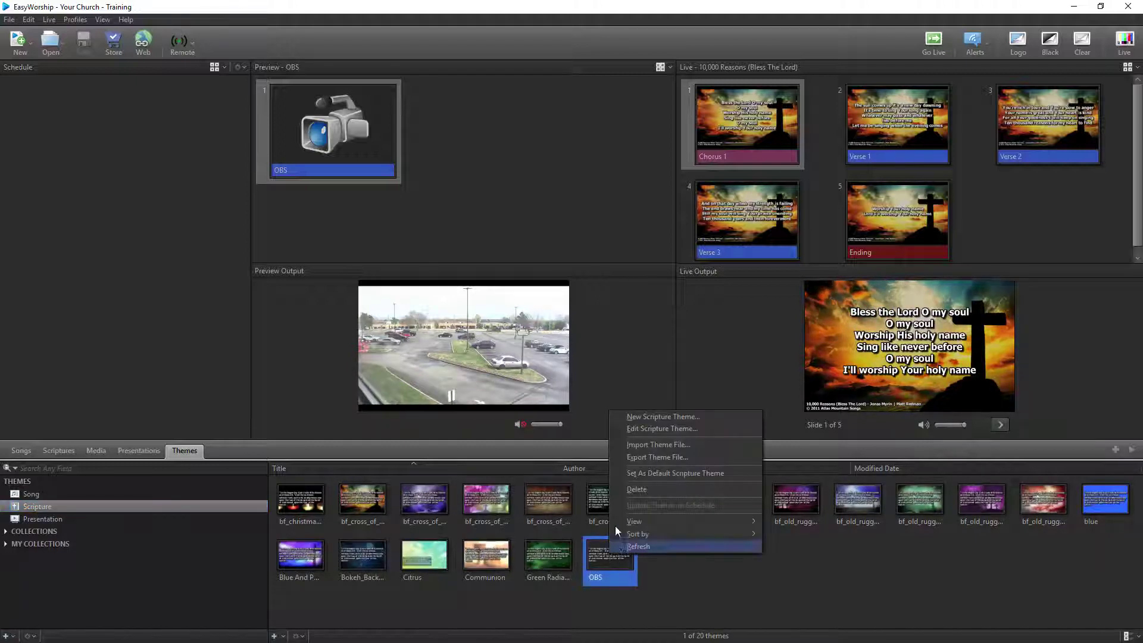
click(627, 430)
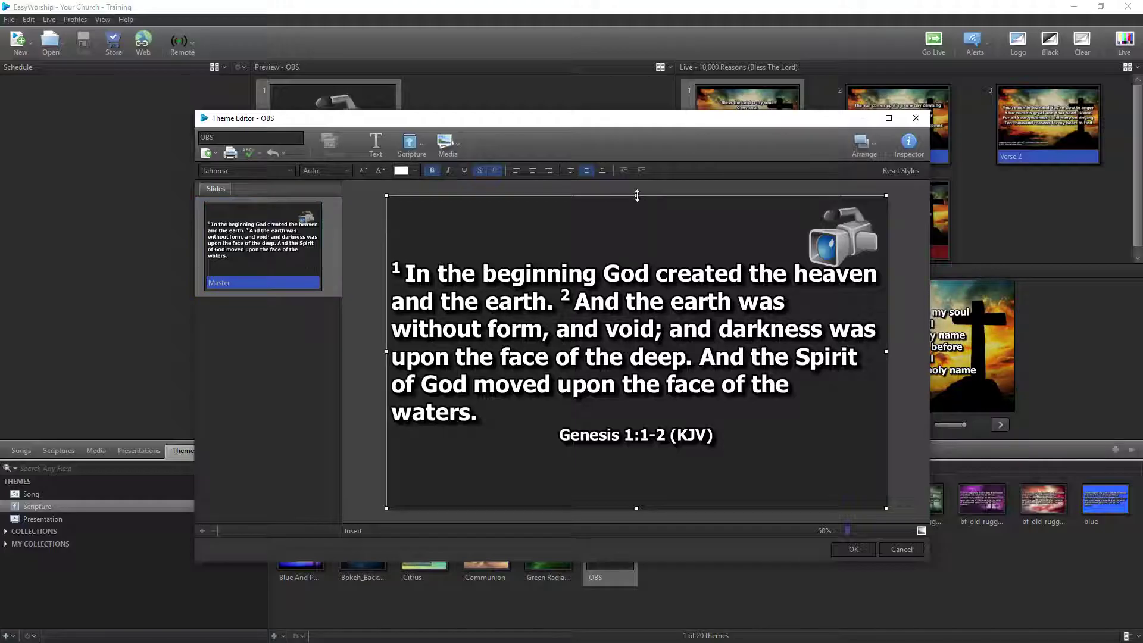
drag(637, 195, 646, 407)
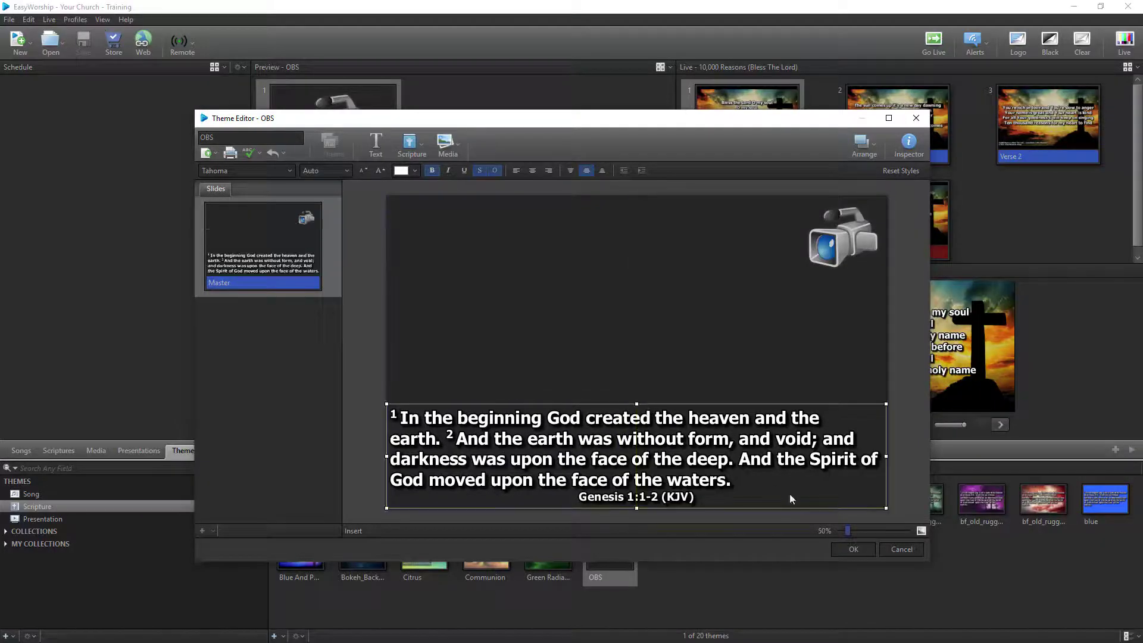
click(854, 550)
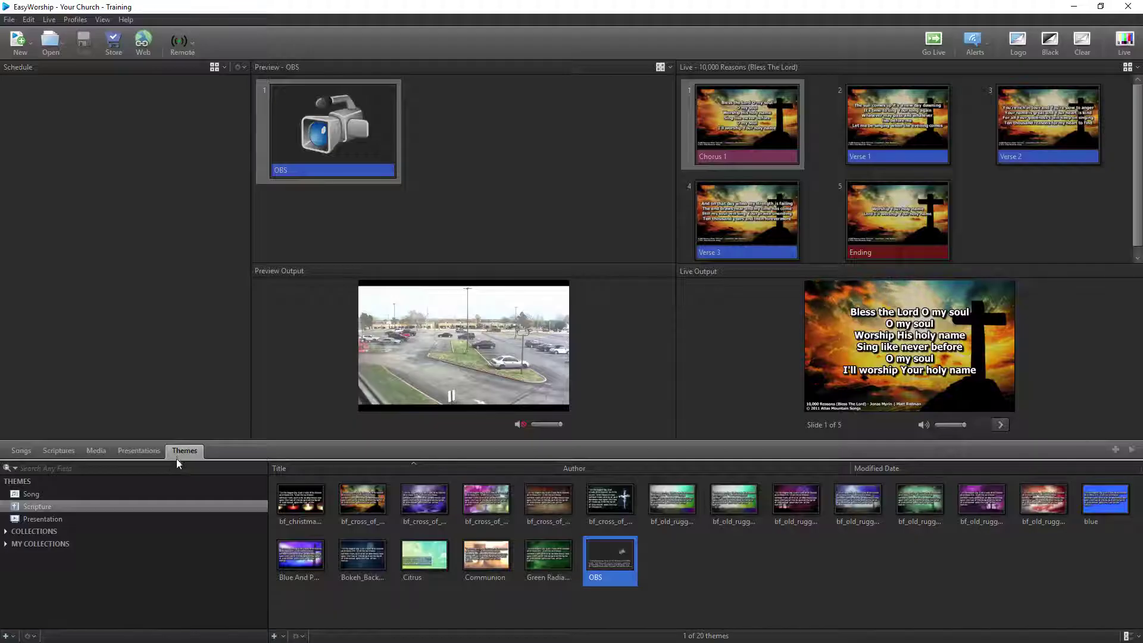
Set the OBS song theme as the default song theme and the OBS scripture theme as the default scripture theme
click(15, 452)
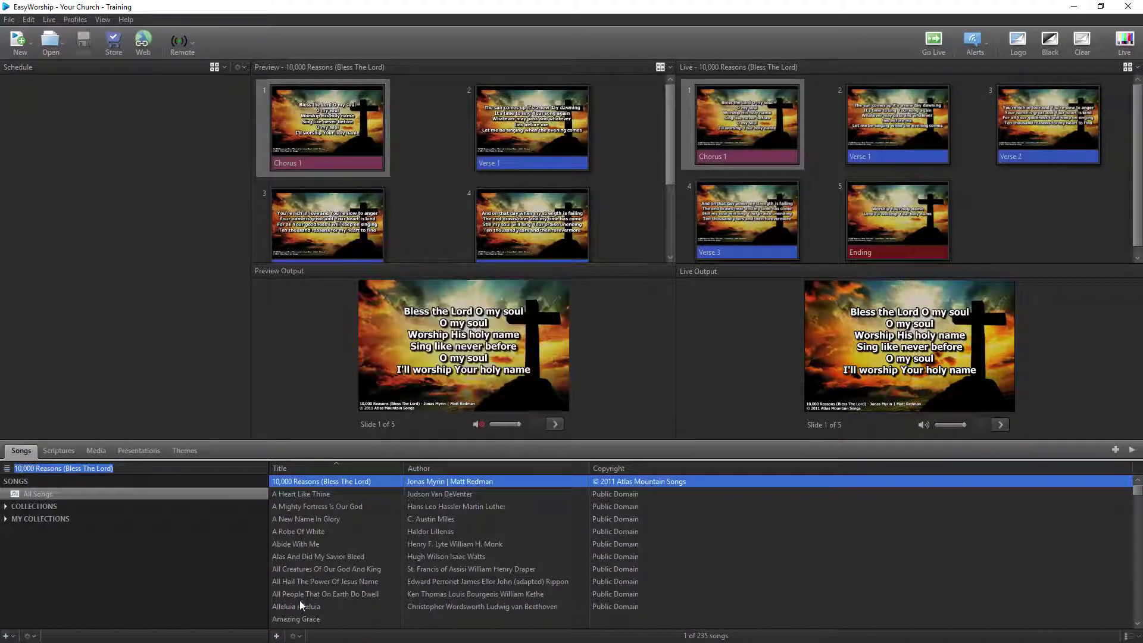
click(184, 451)
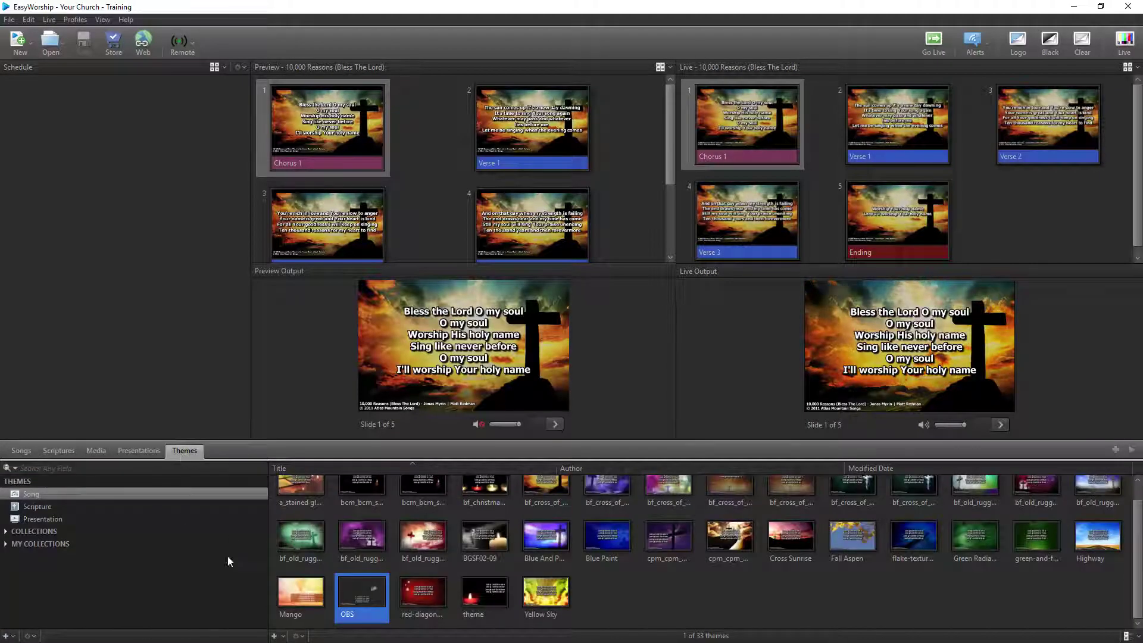
right_click(366, 595)
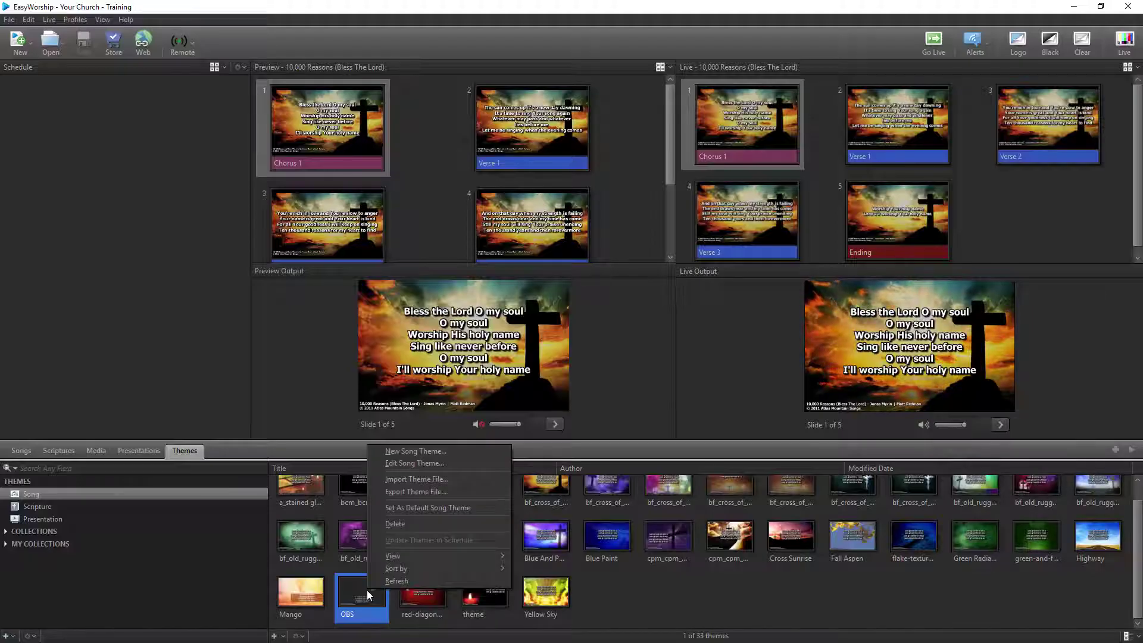
click(412, 506)
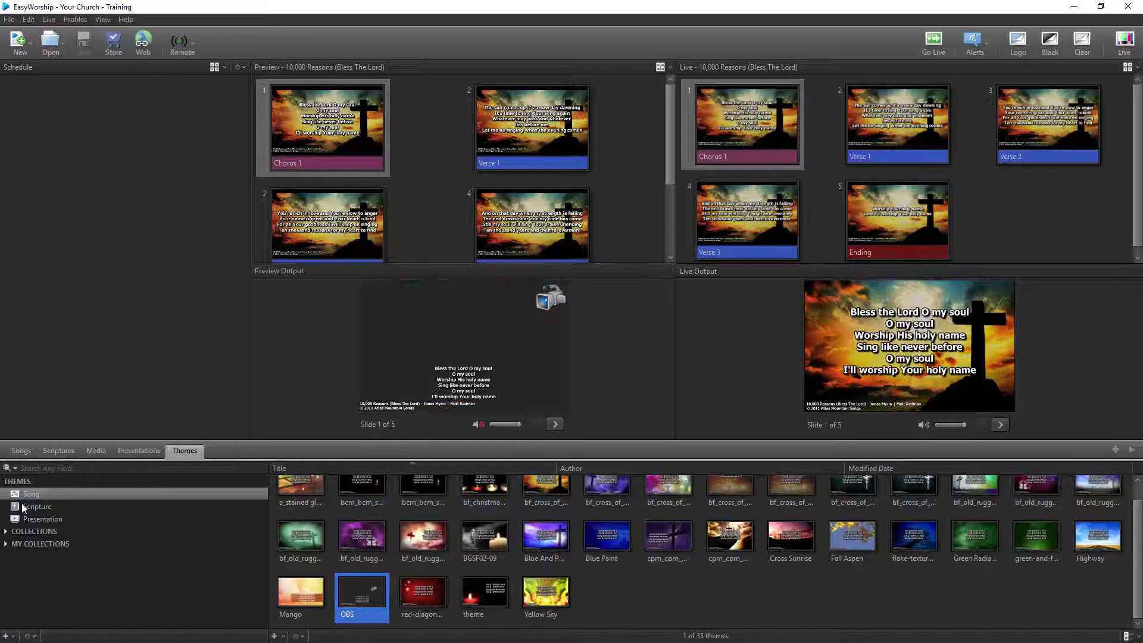
click(67, 506)
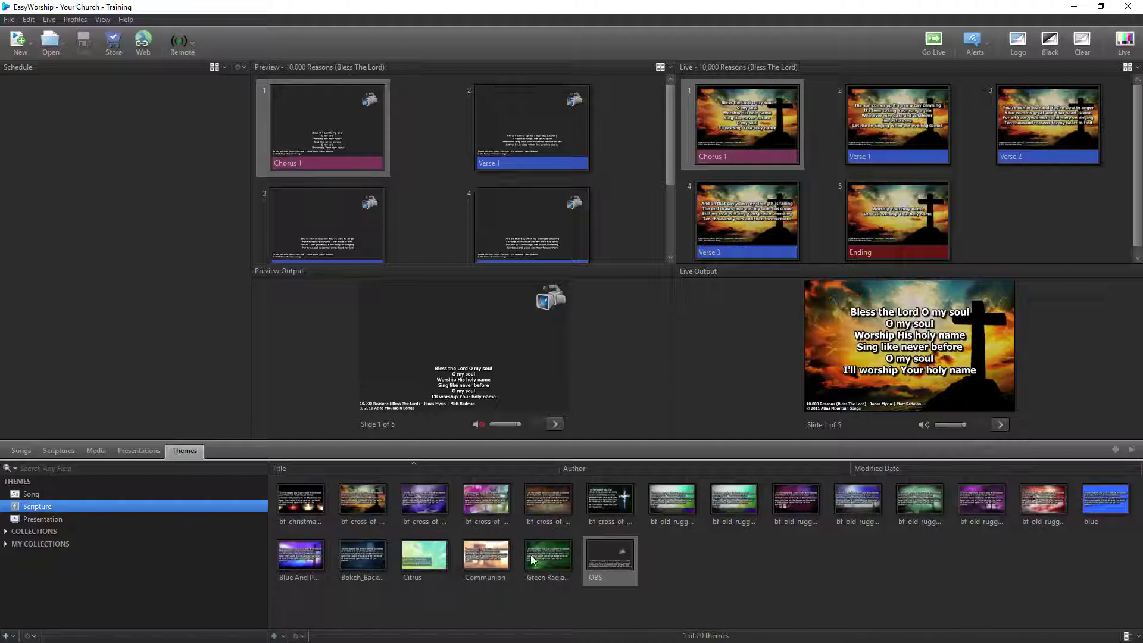
right_click(609, 559)
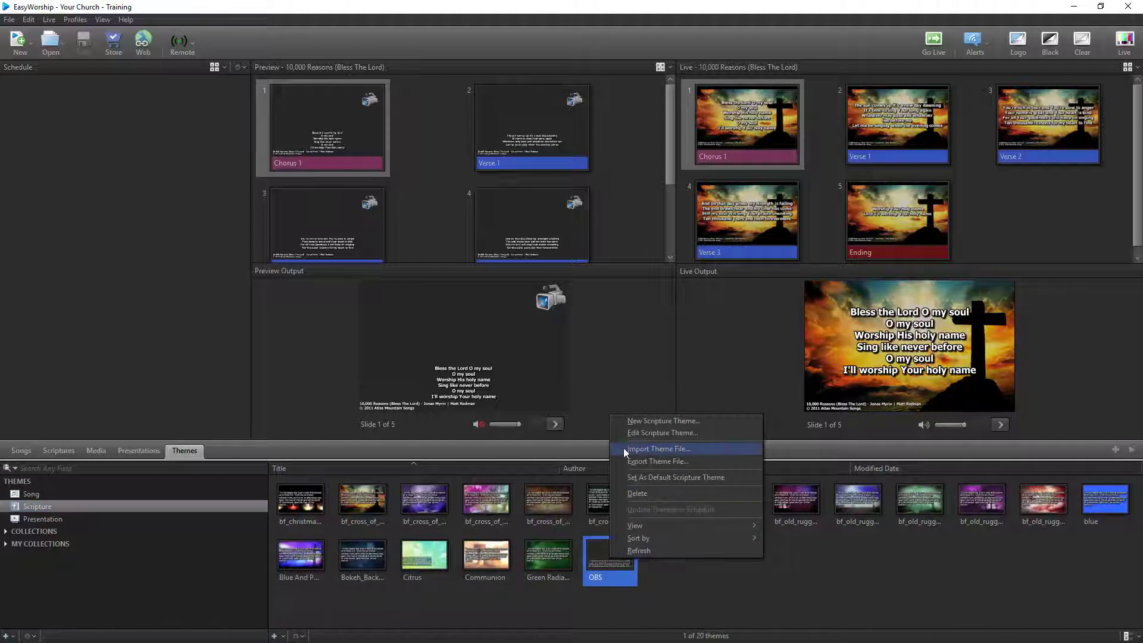
click(631, 480)
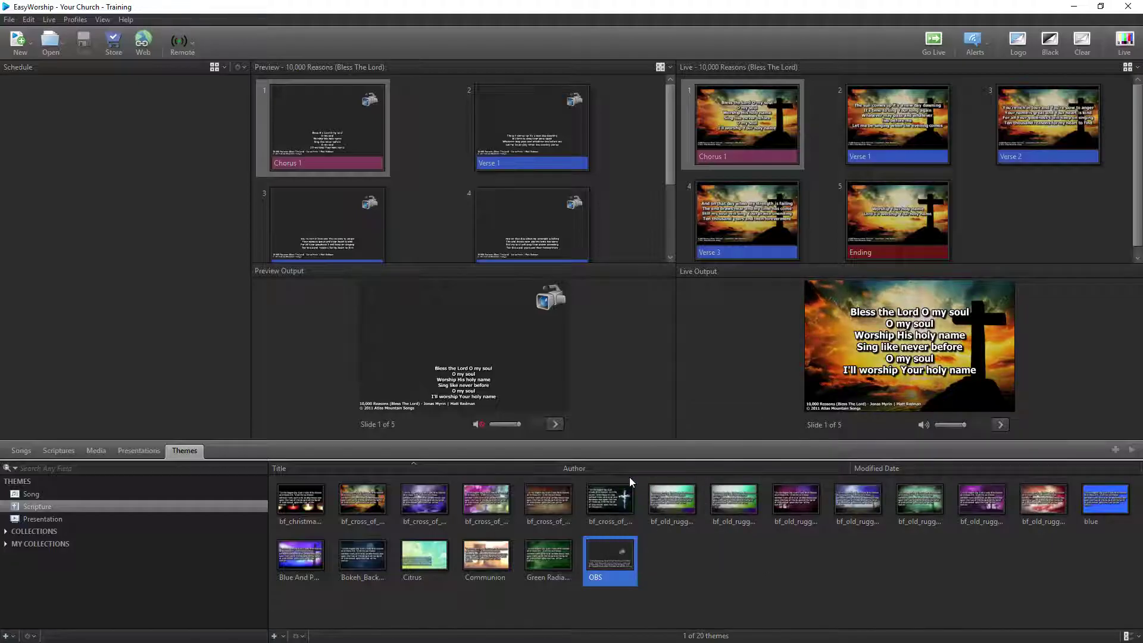
Add the songs 10,000 Reasons (Bless The Lord) and A Robe Of White and the ASV verses Genesis 1:6 and Genesis 1:3 to the schedule
click(20, 451)
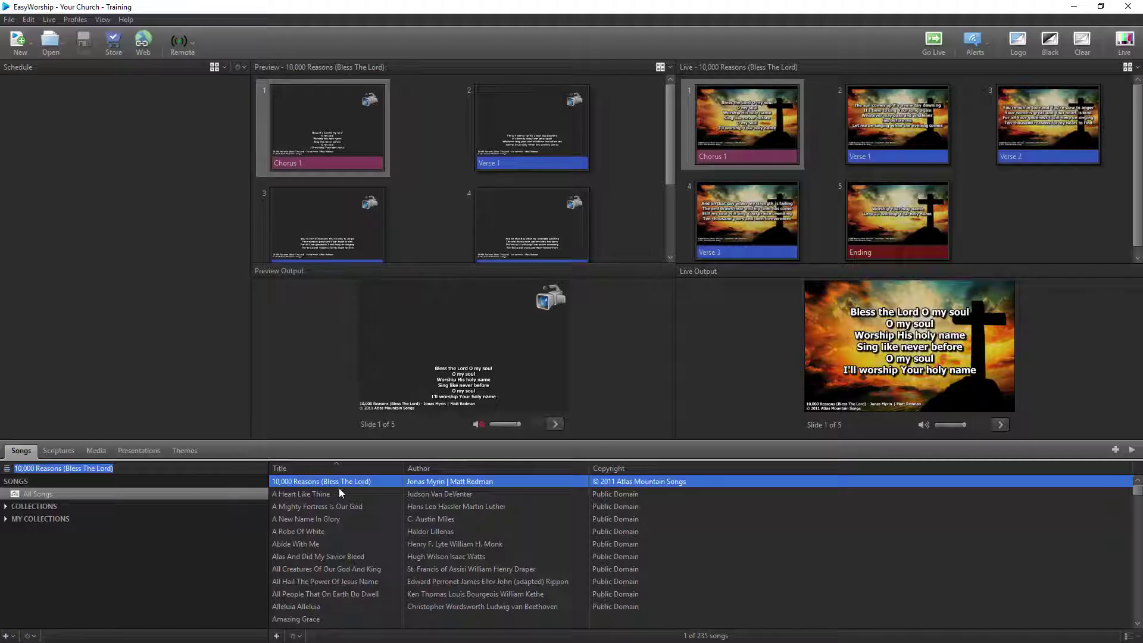
drag(339, 481, 188, 324)
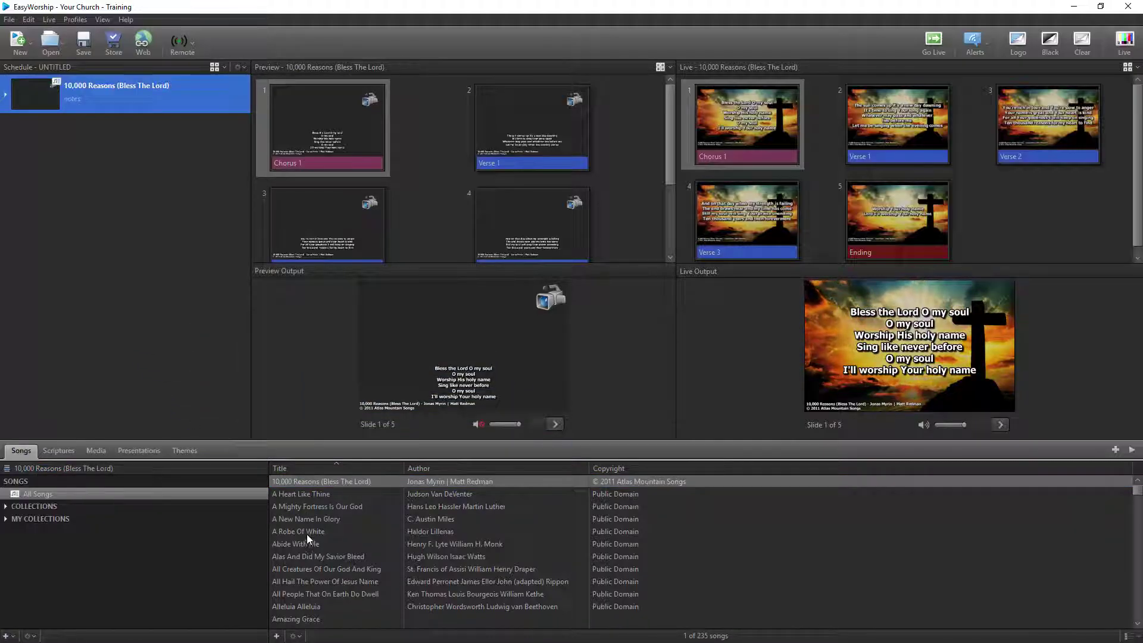
drag(308, 532, 175, 370)
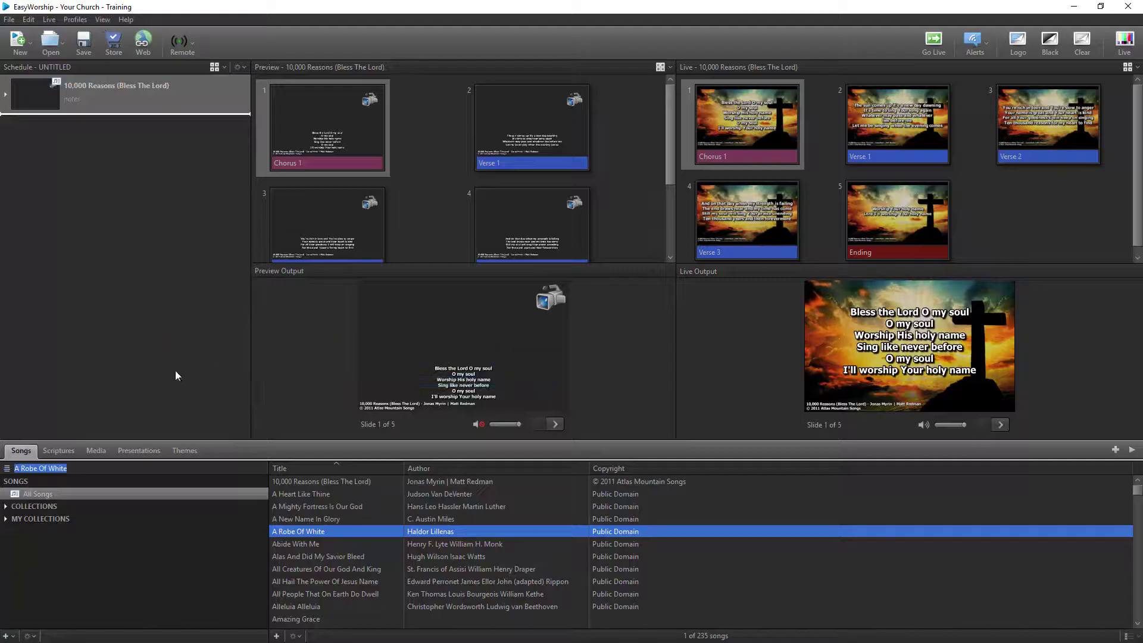
click(57, 454)
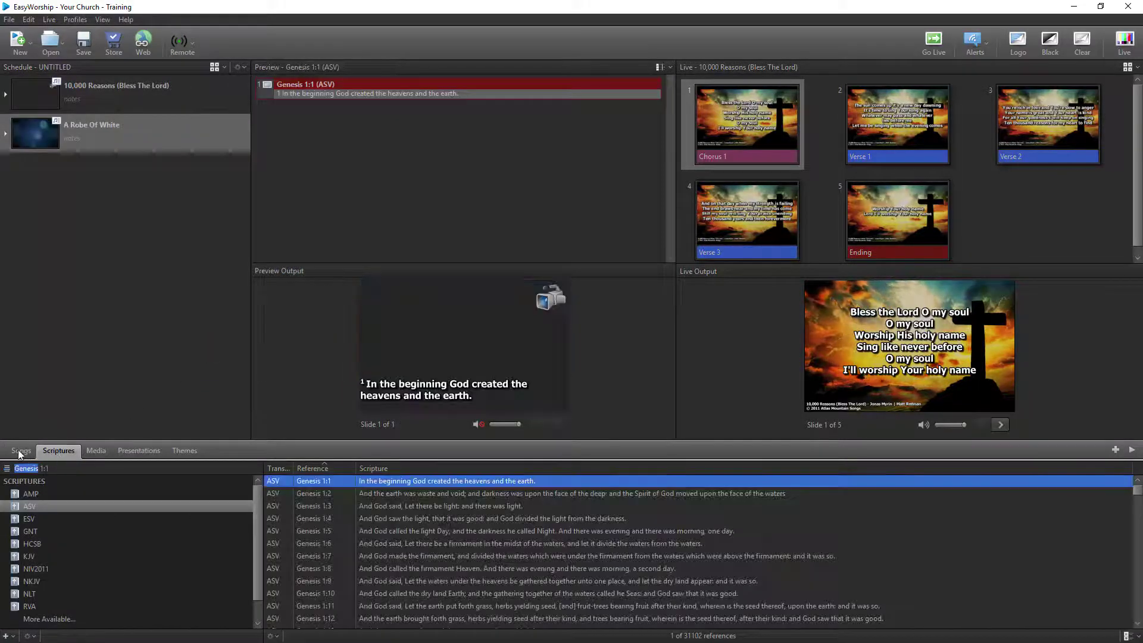
drag(381, 542, 190, 365)
drag(410, 509, 105, 188)
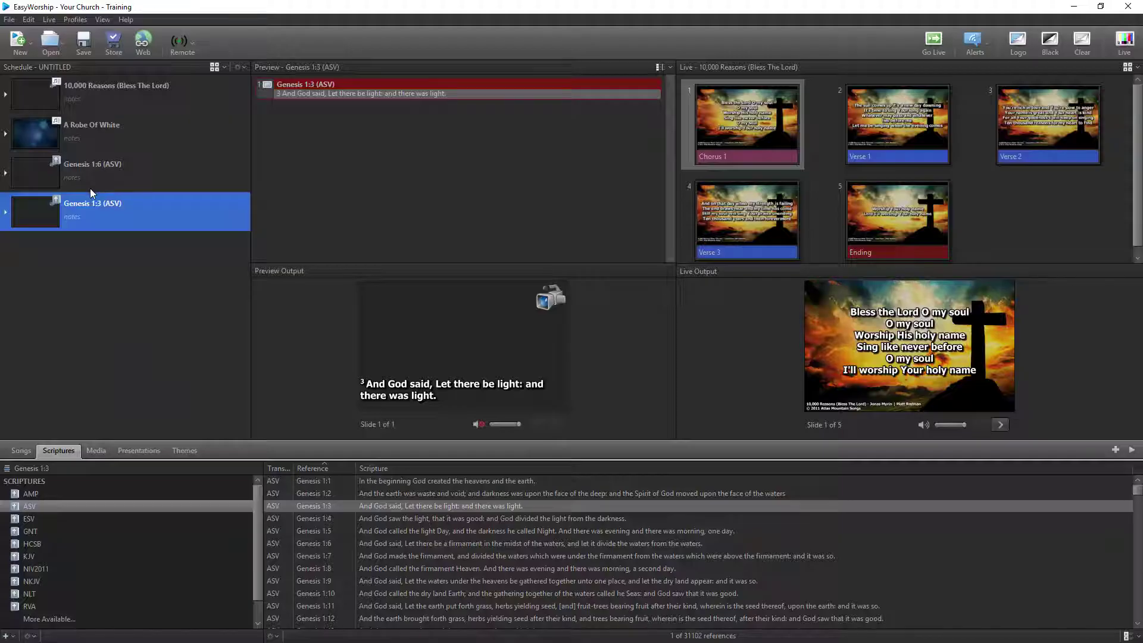
Apply the OBS song theme to A Robe Of White in the schedule
click(21, 450)
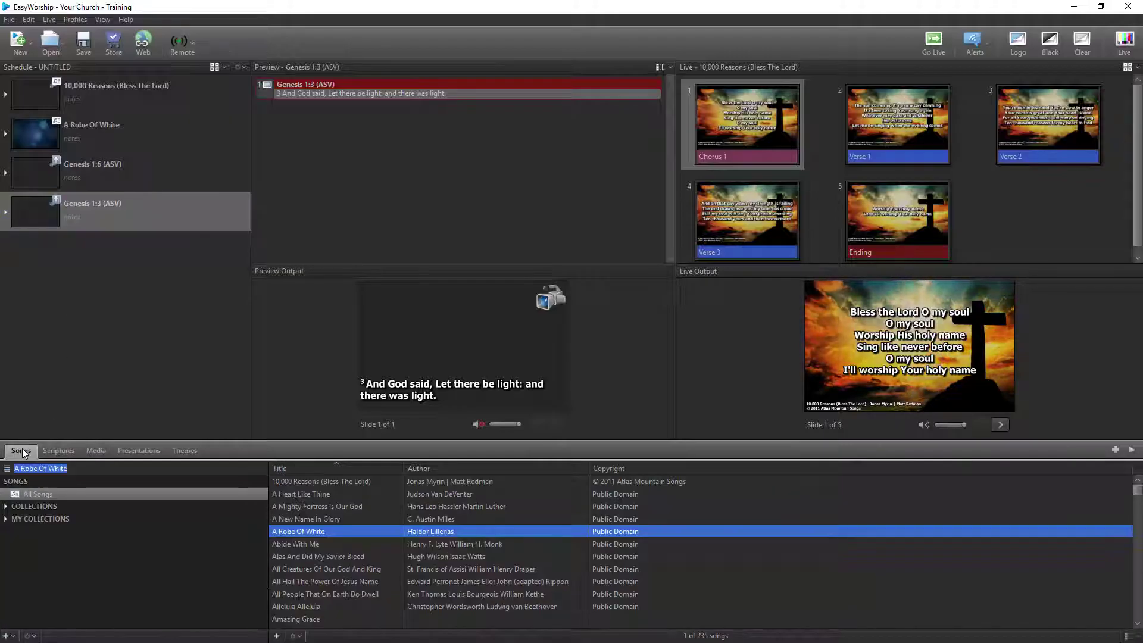
click(83, 125)
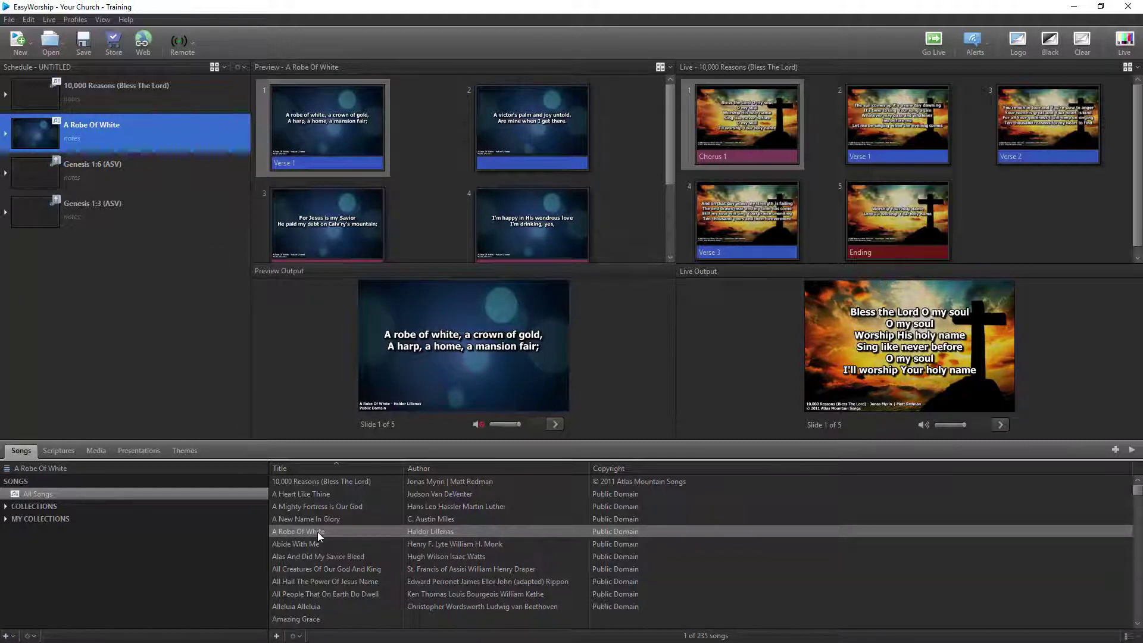
click(184, 452)
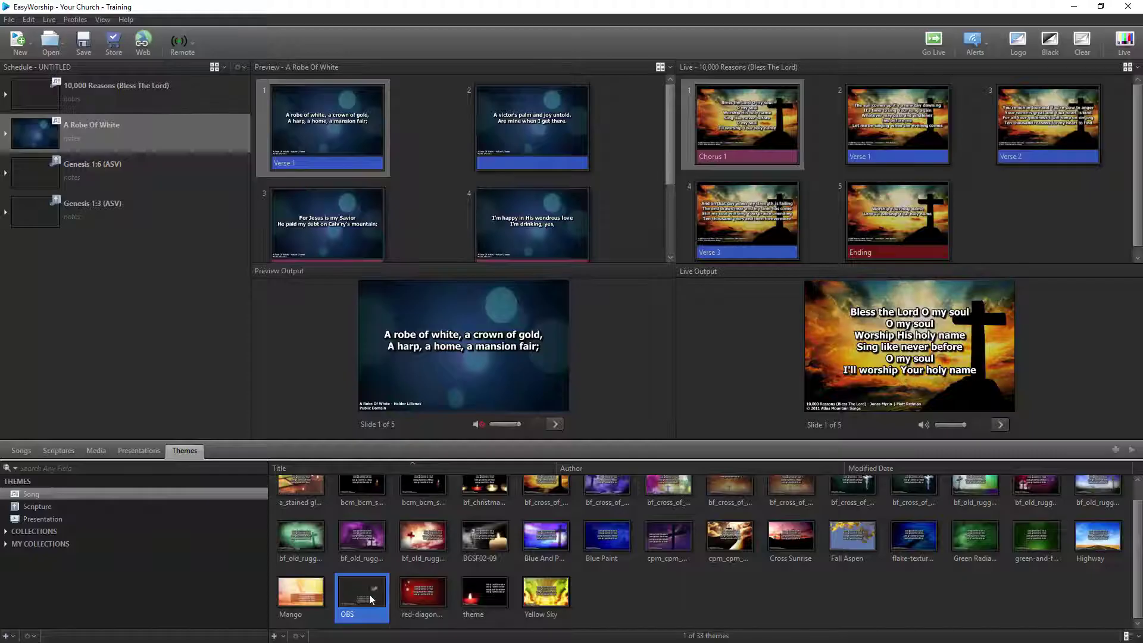
drag(363, 590, 158, 134)
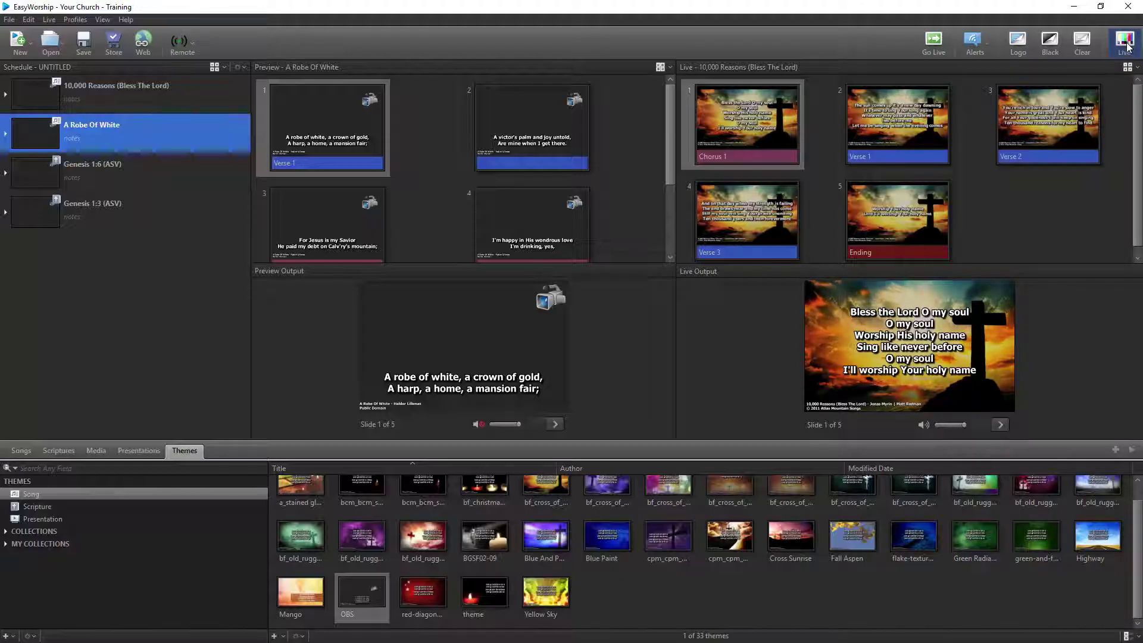
Send A Robe Of White live and advance through its second slide to Chorus 1
click(939, 44)
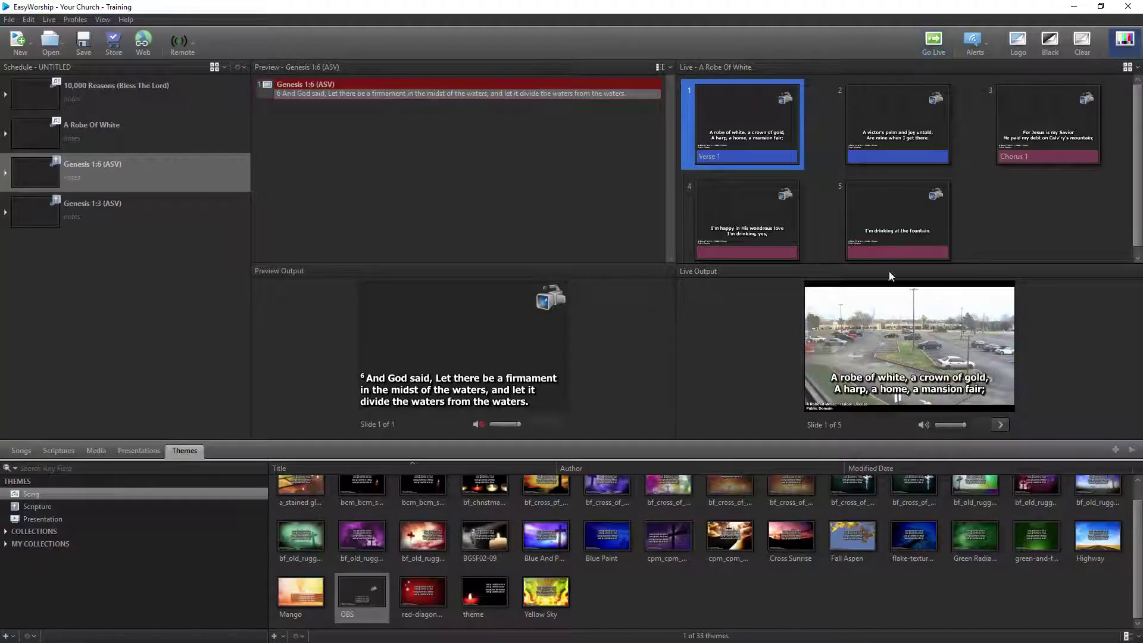
click(906, 132)
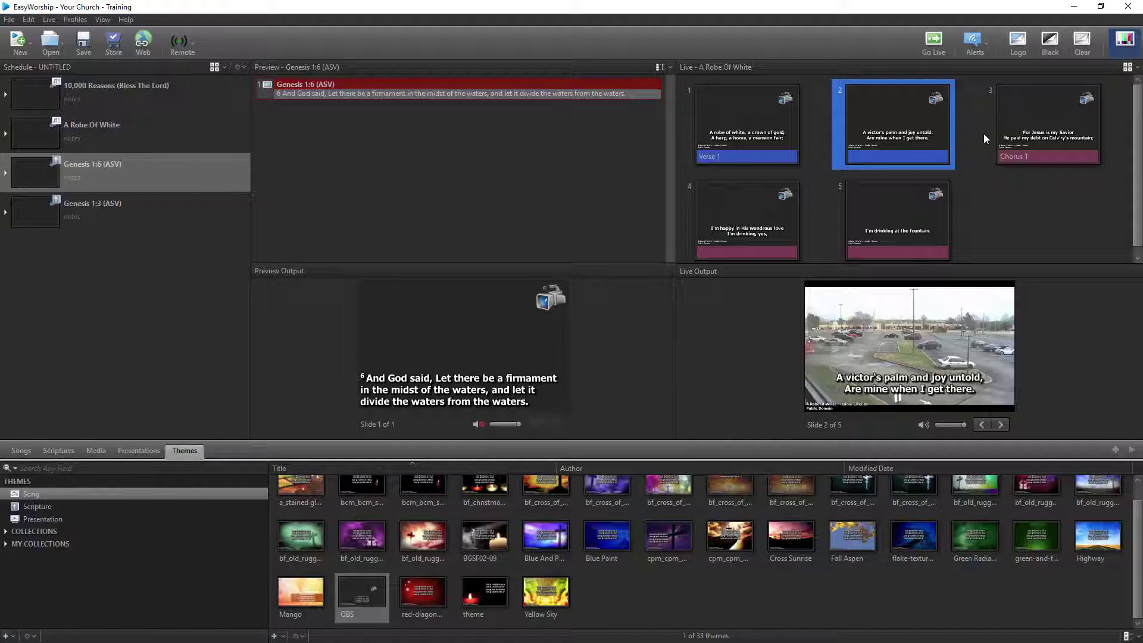
click(1005, 138)
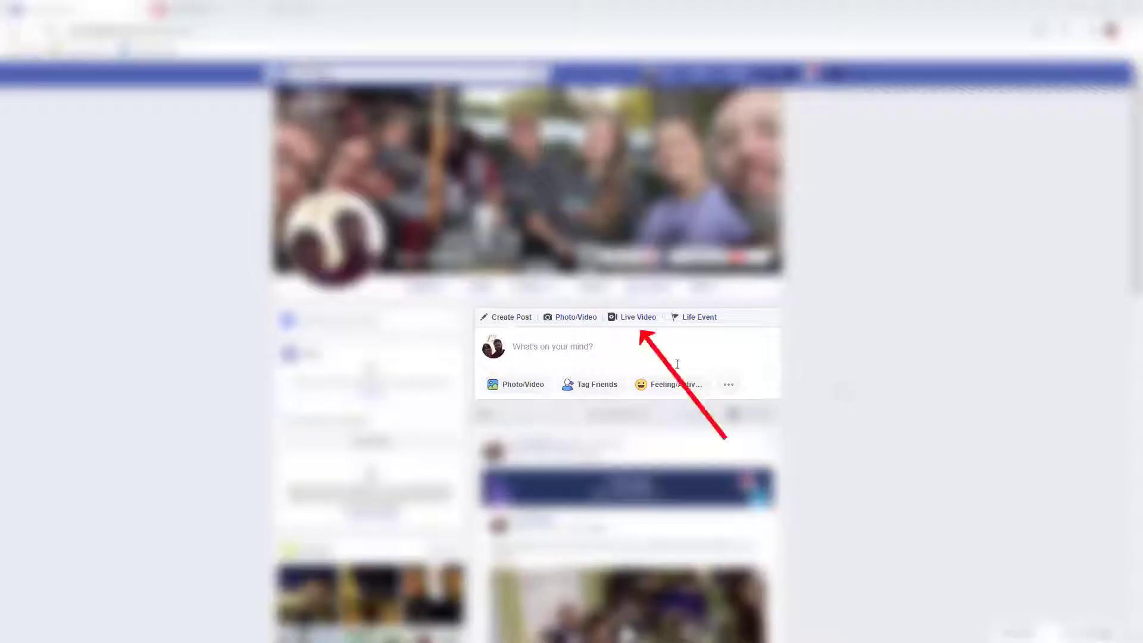
Switch to Facebook, create a live video that uses stream keys, and copy the stream key
click(636, 322)
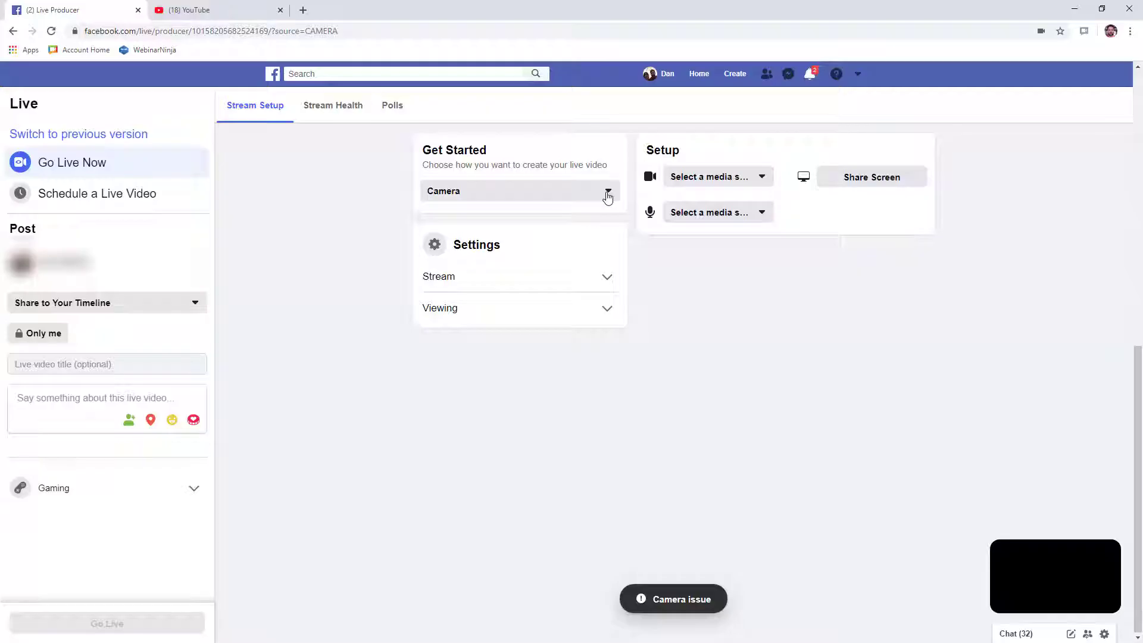
click(607, 192)
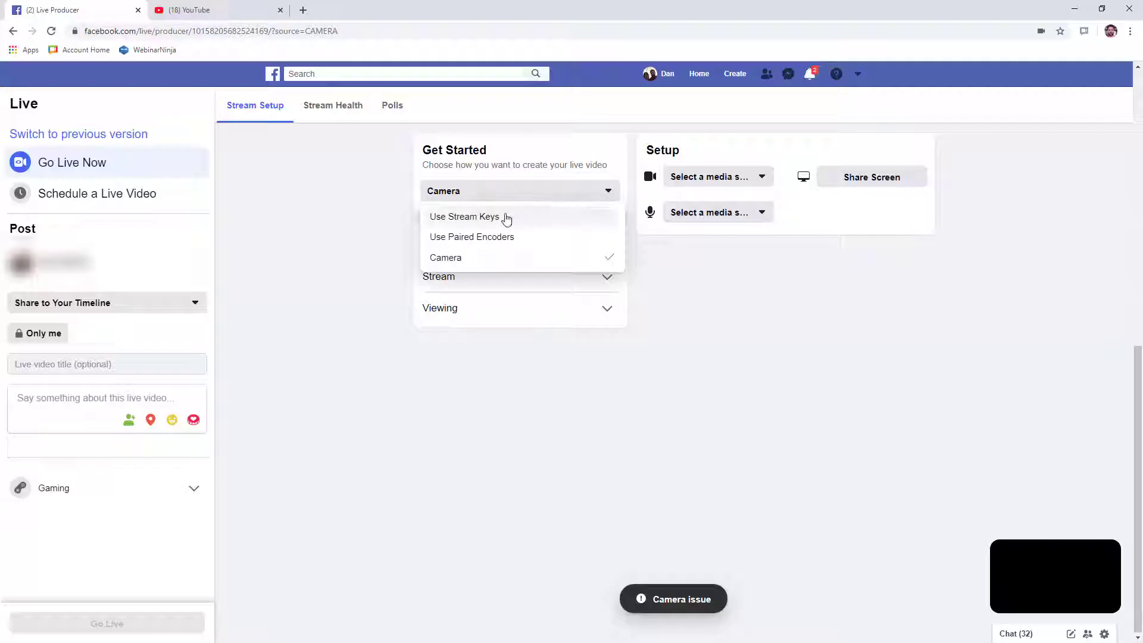
click(506, 218)
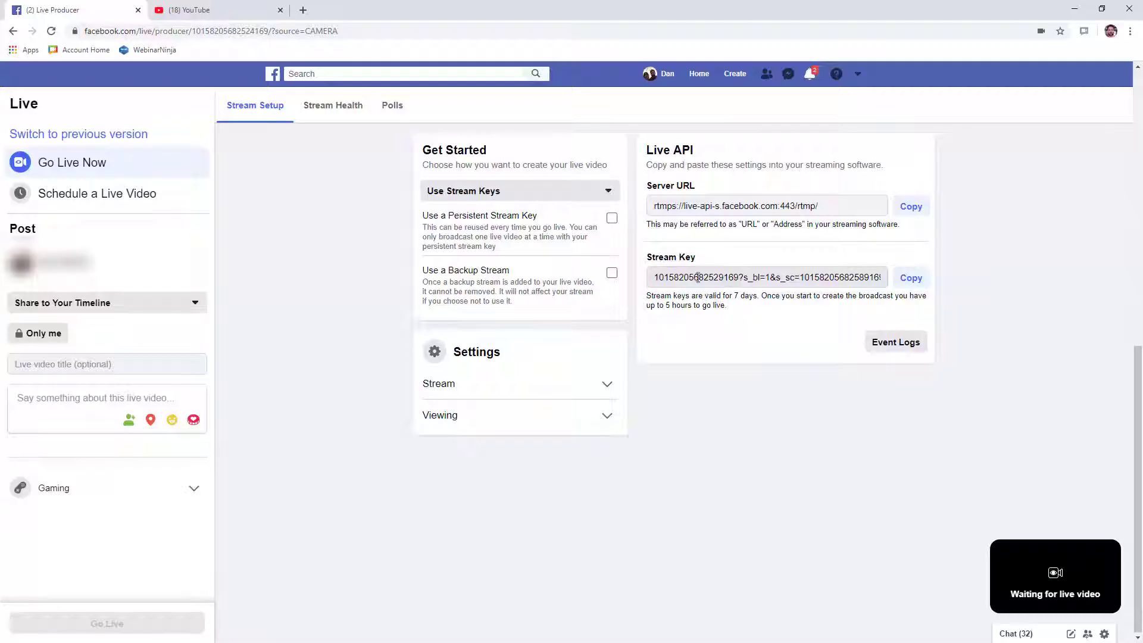
click(912, 278)
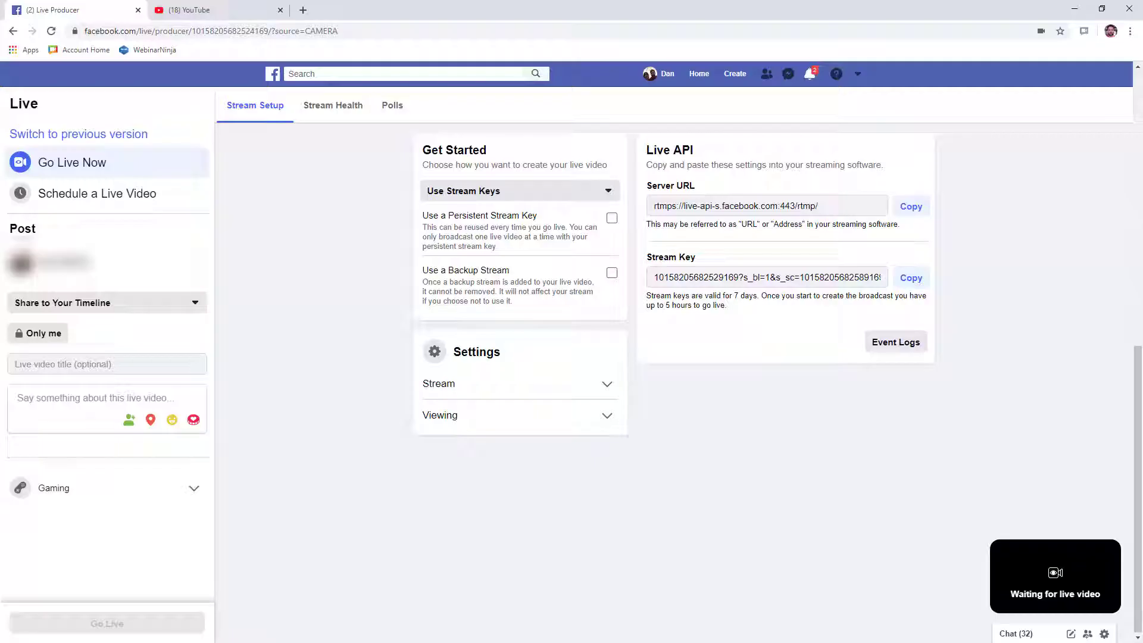
Switch to OBS Studio and run the Auto-Configuration Wizard, optimizing for streaming and accepting the current 1680x1050 canvas and the FPS option preferring 60
key(alt+Tab)
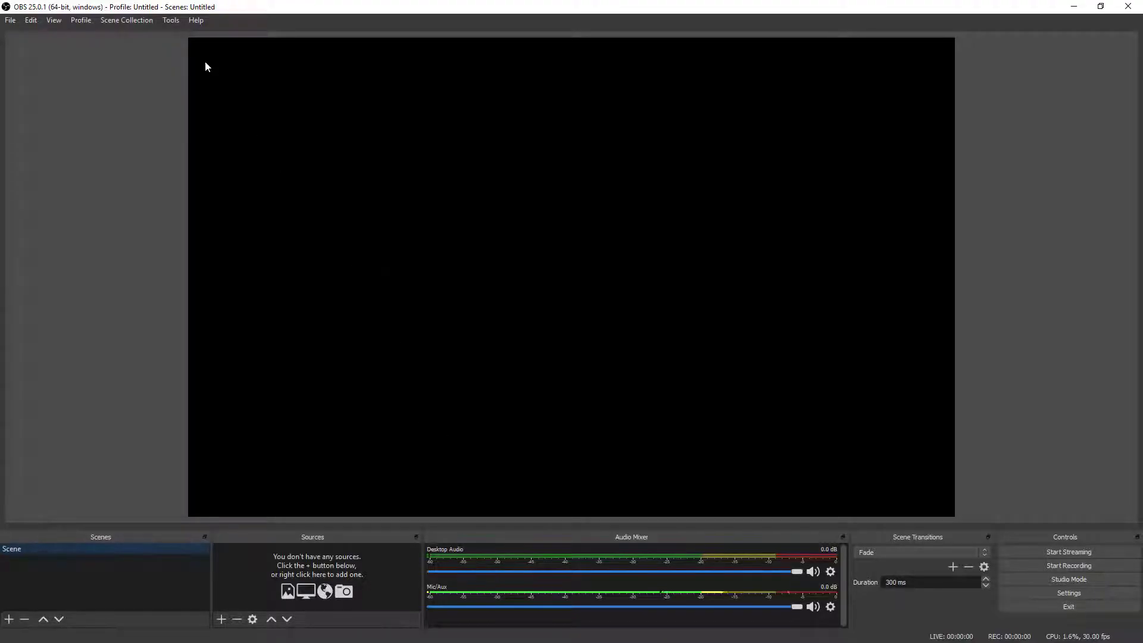
click(170, 21)
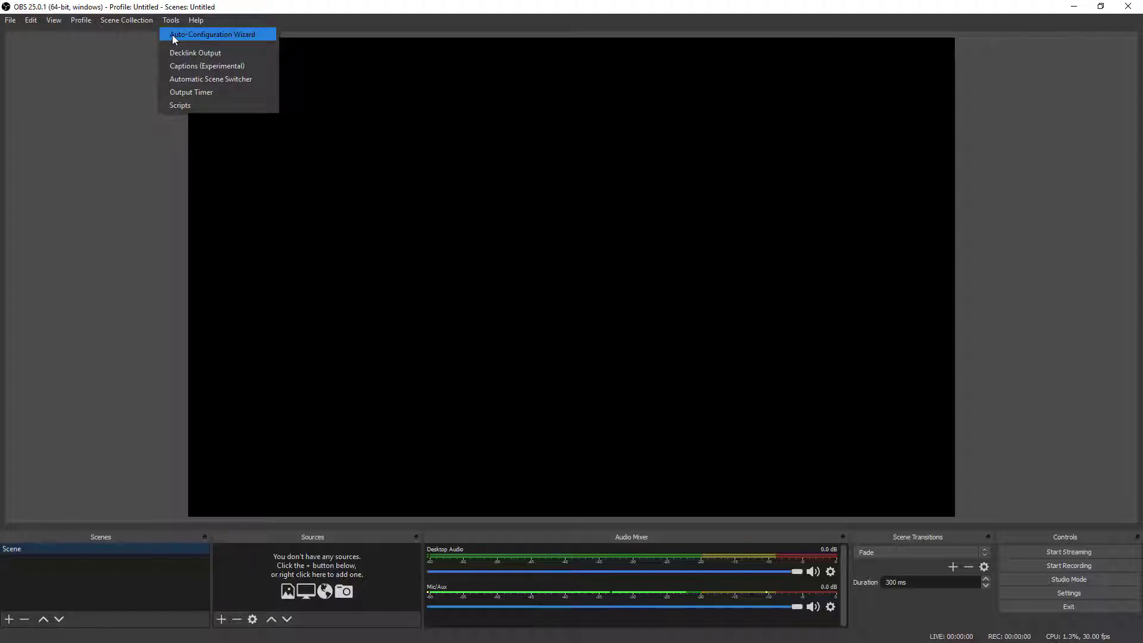
click(173, 34)
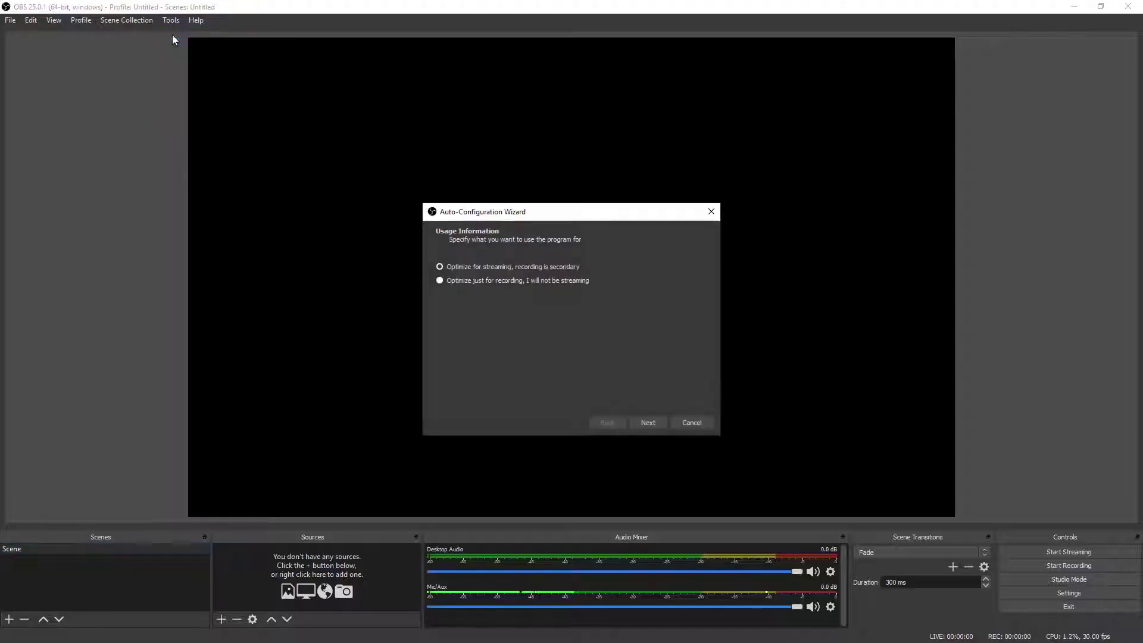
click(463, 271)
click(648, 423)
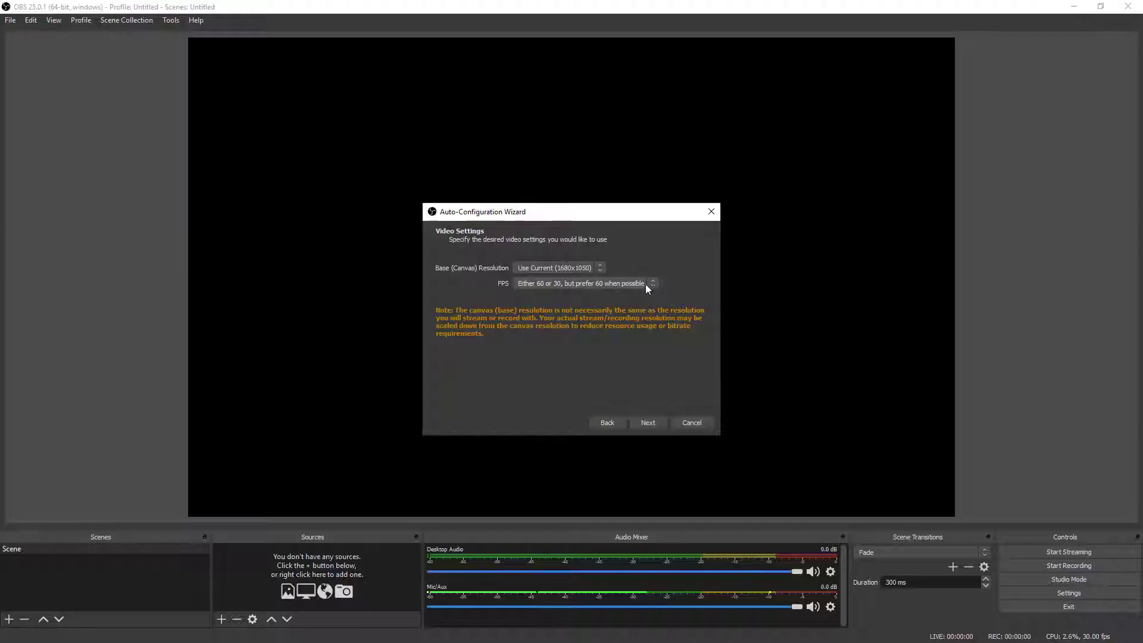
click(649, 423)
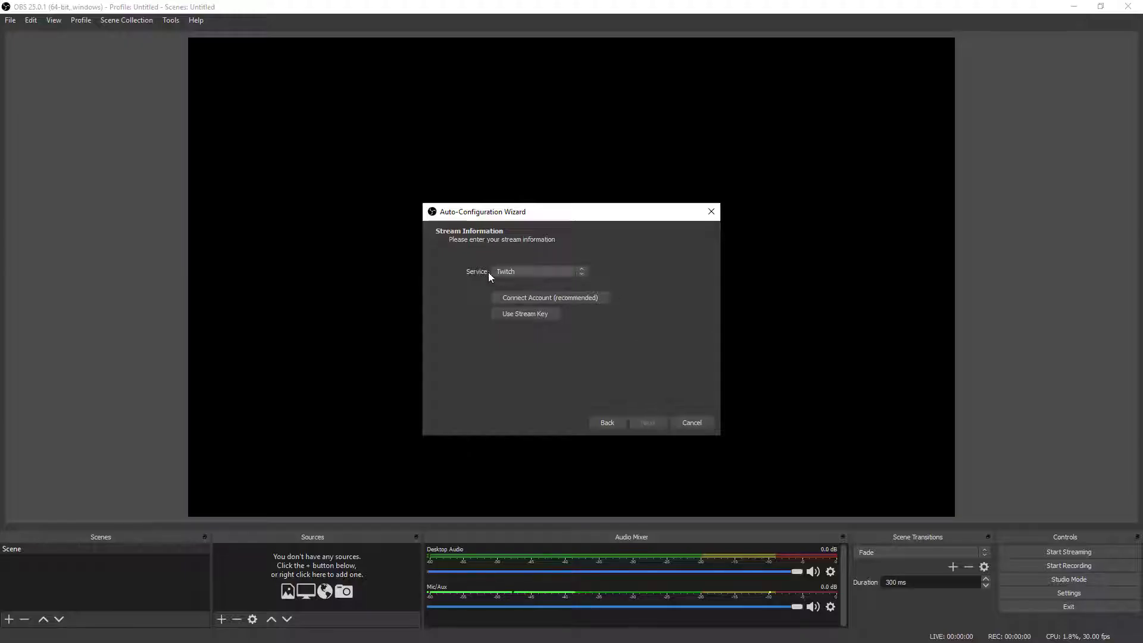
Choose Facebook Live as the streaming service in the wizard and paste the copied stream key
click(578, 272)
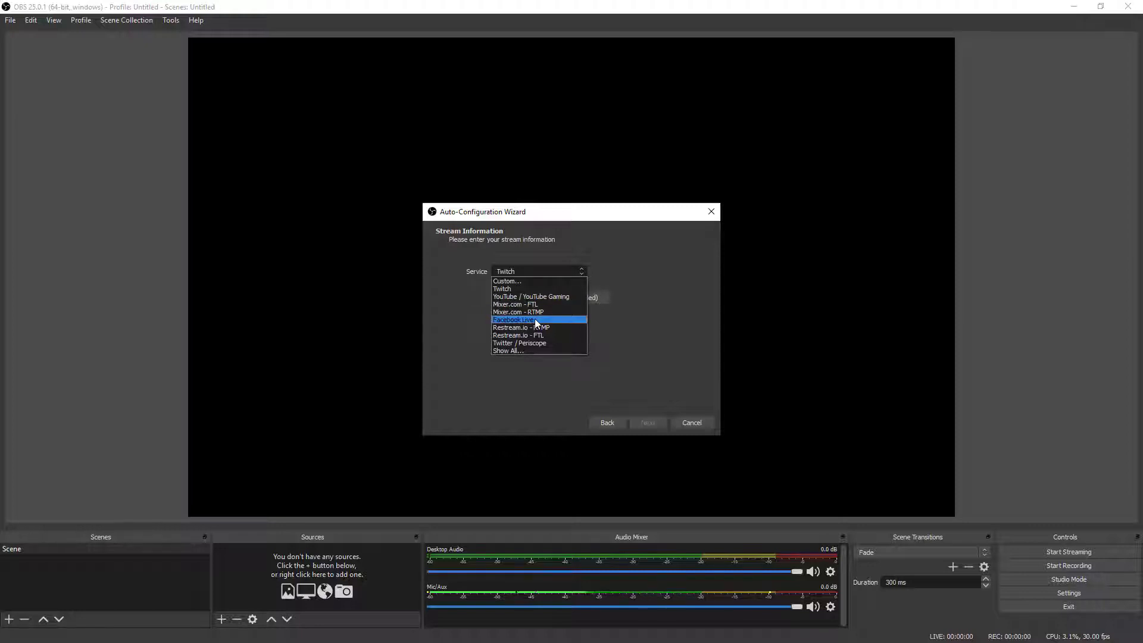
click(535, 319)
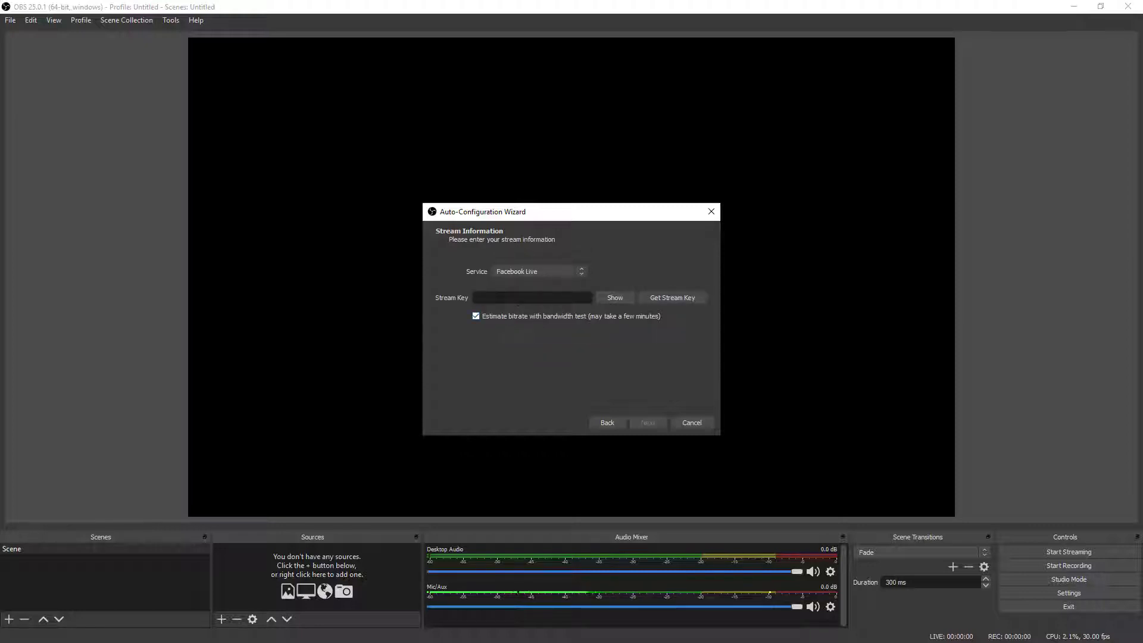
click(482, 298)
right_click(485, 297)
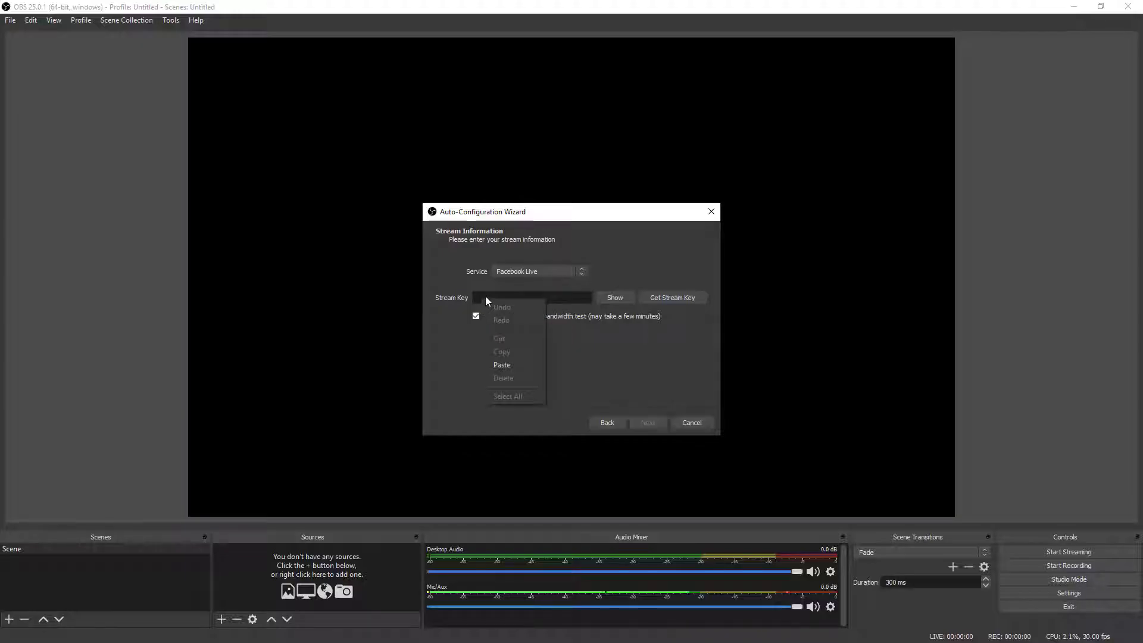
click(498, 364)
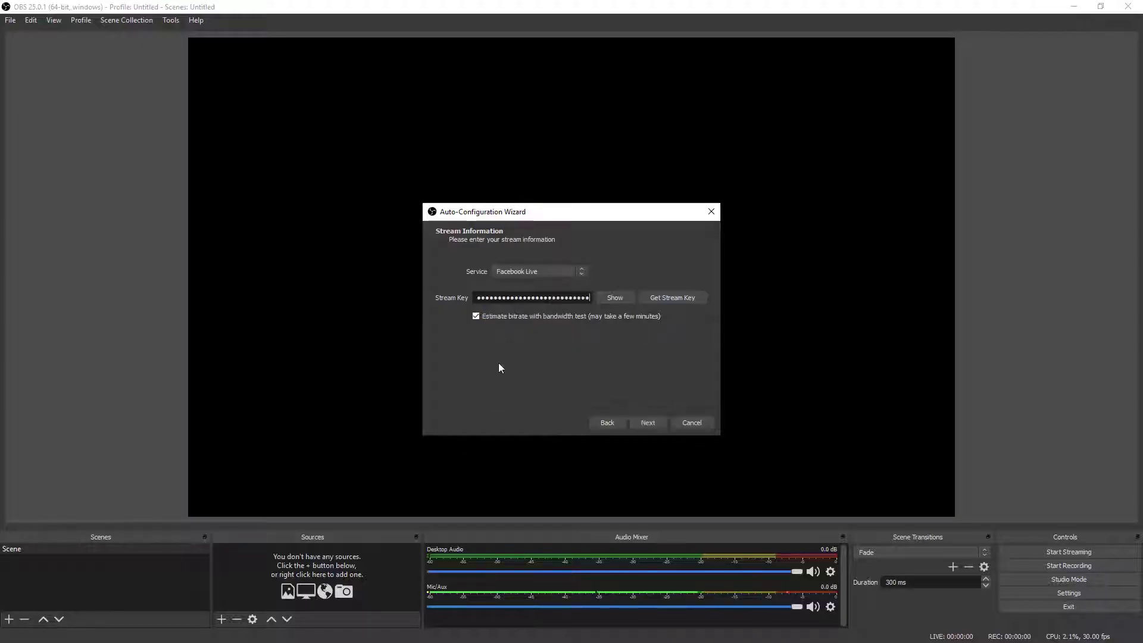
Run the bandwidth test to estimate the bitrate and apply the wizard's recommended settings
click(648, 423)
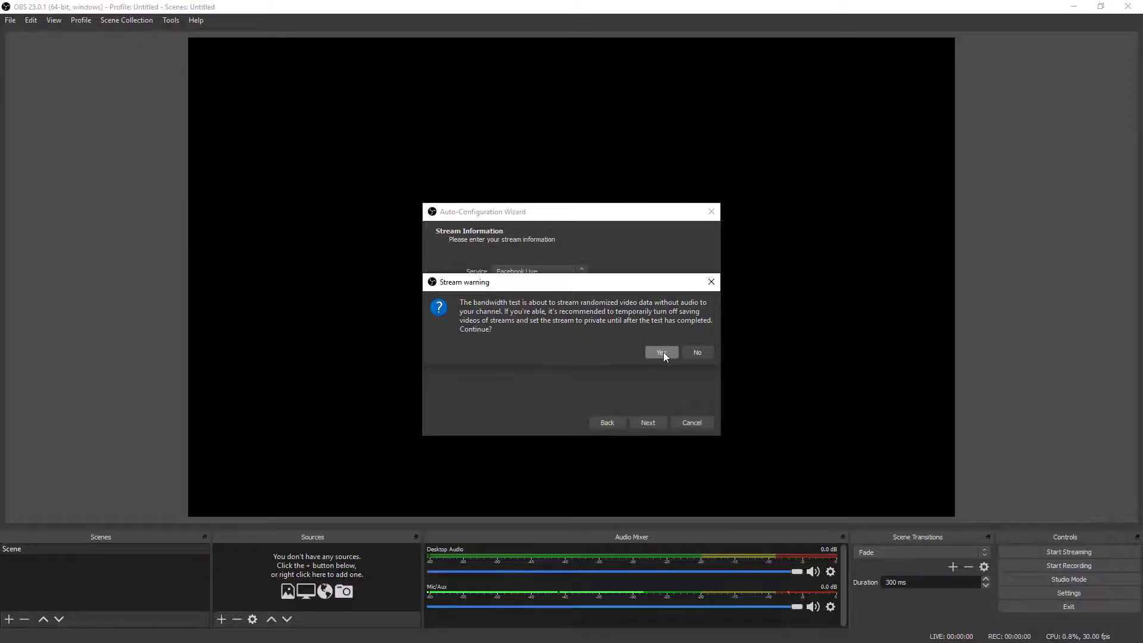
click(662, 353)
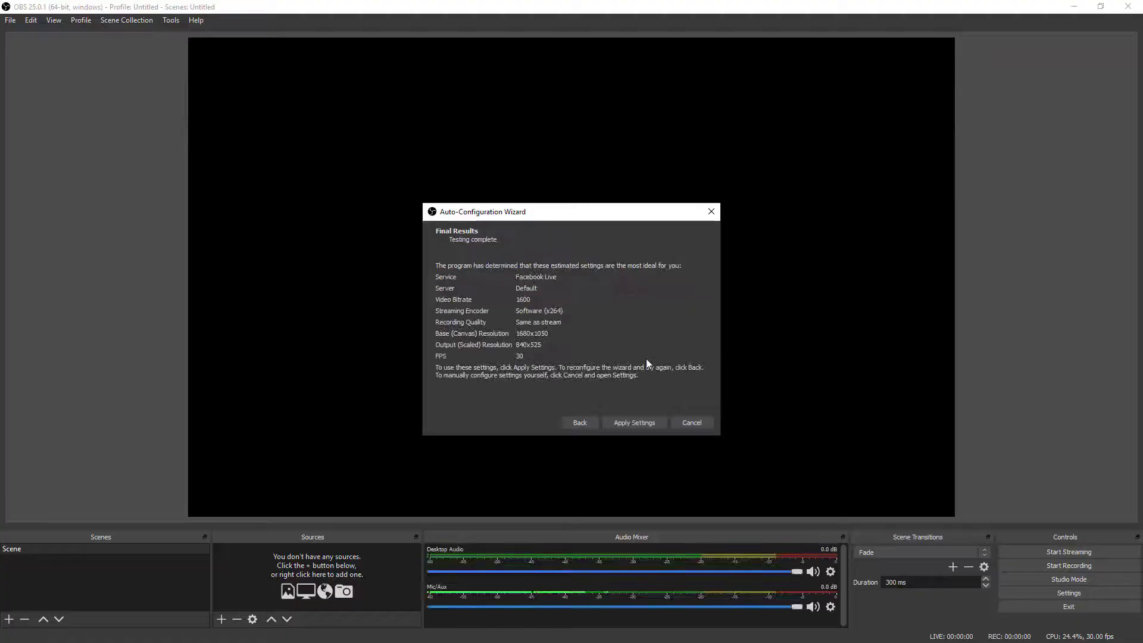
click(640, 425)
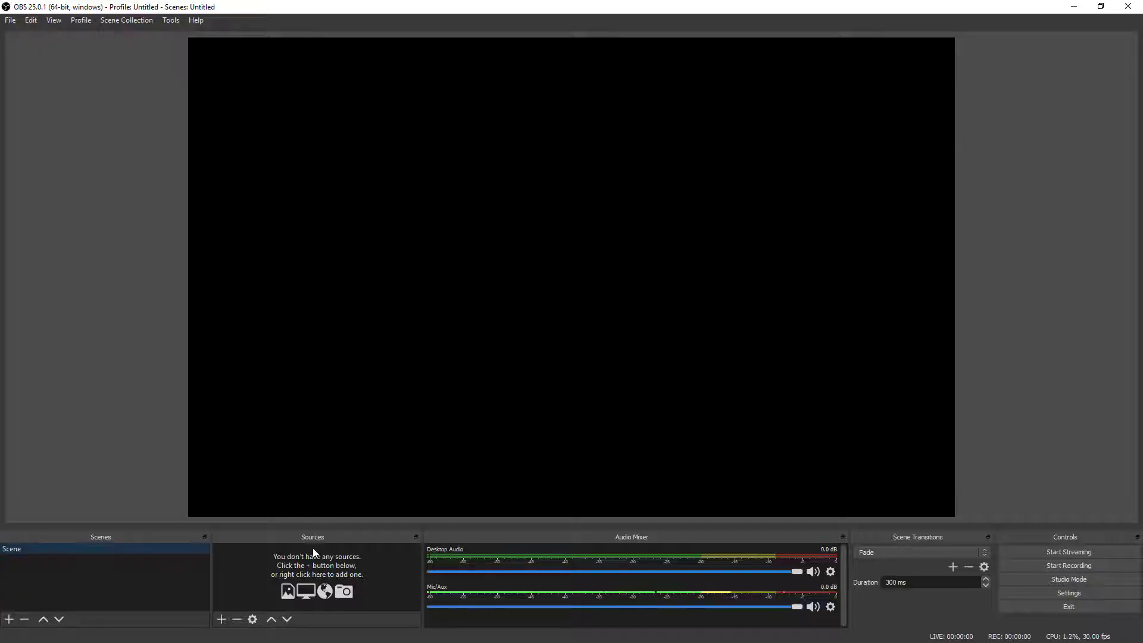
Add a new Display Capture source for Display 1 with cursor capture, turning on EasyWorship's live output while its properties are open
click(220, 619)
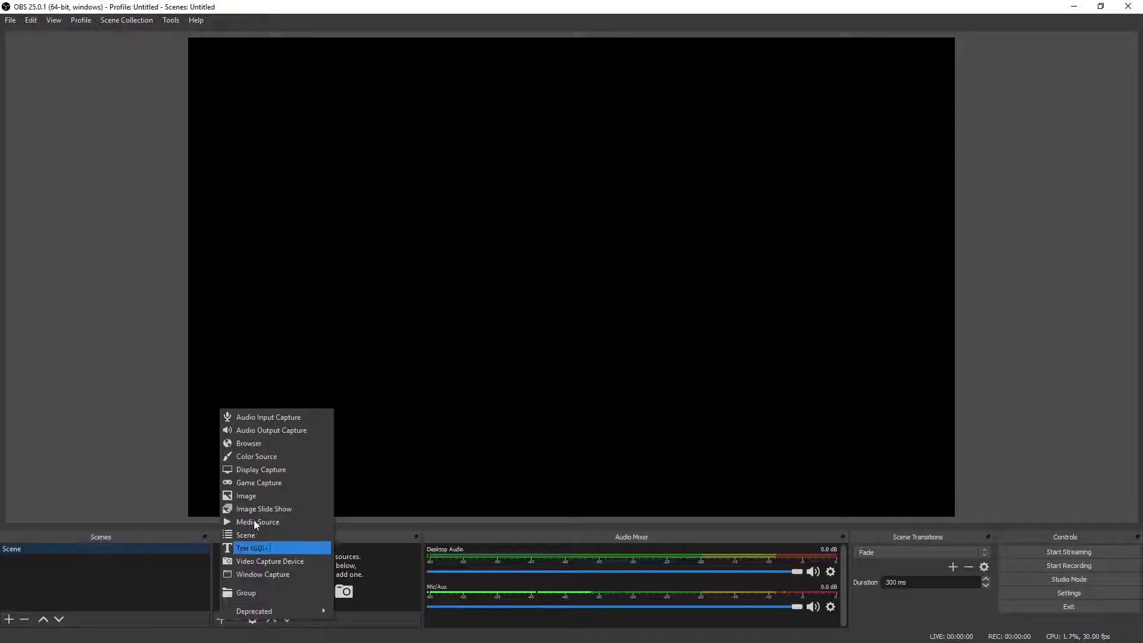
click(291, 469)
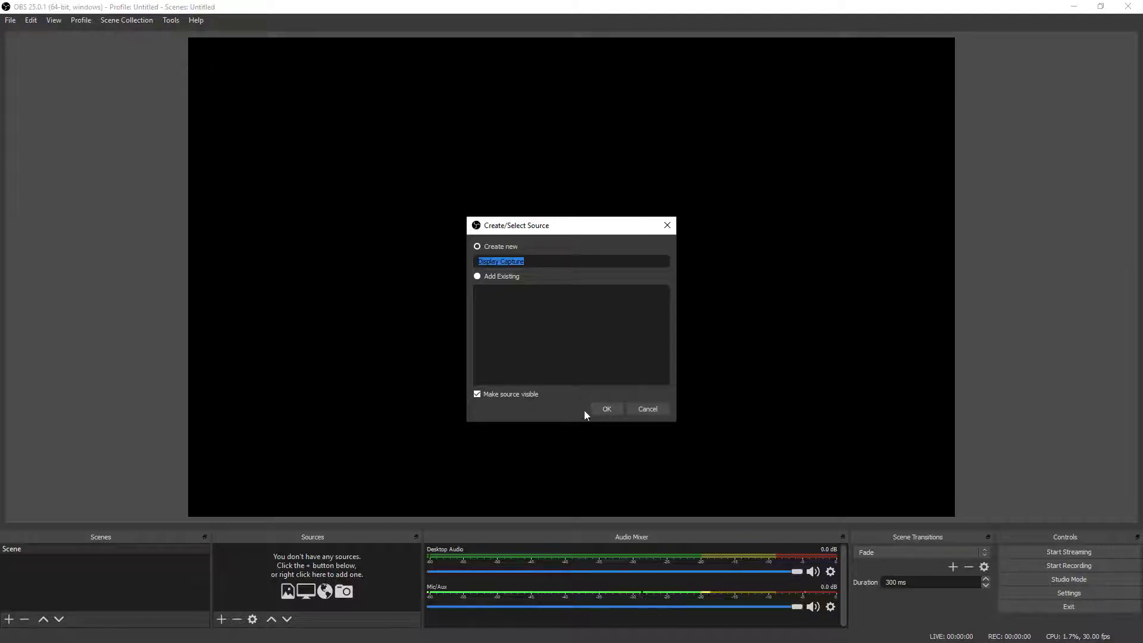
click(607, 409)
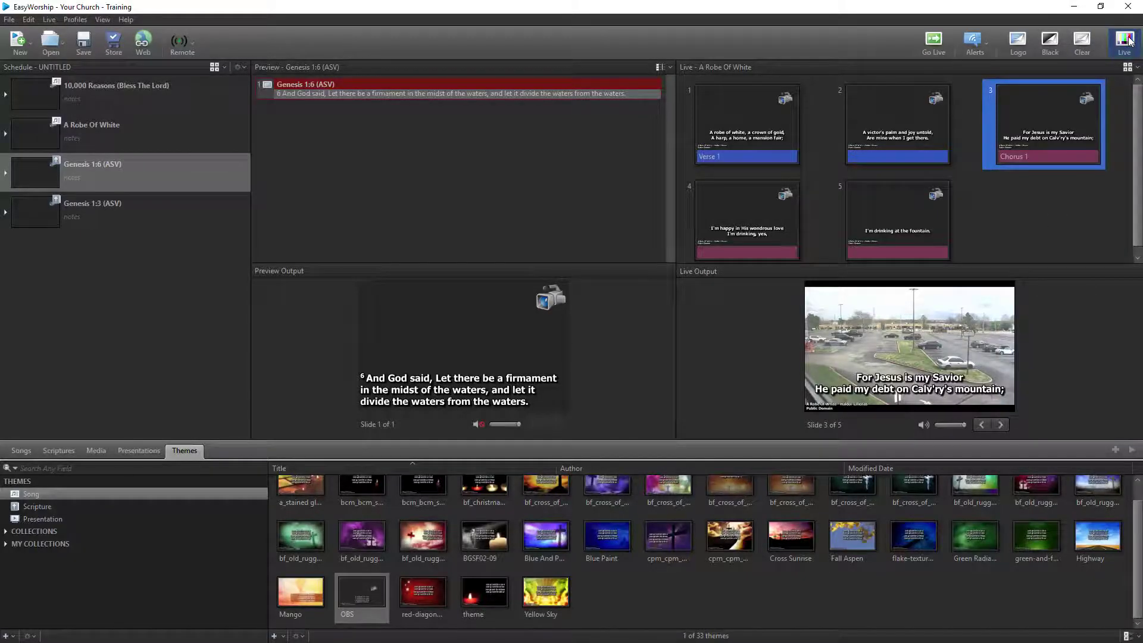
click(1075, 11)
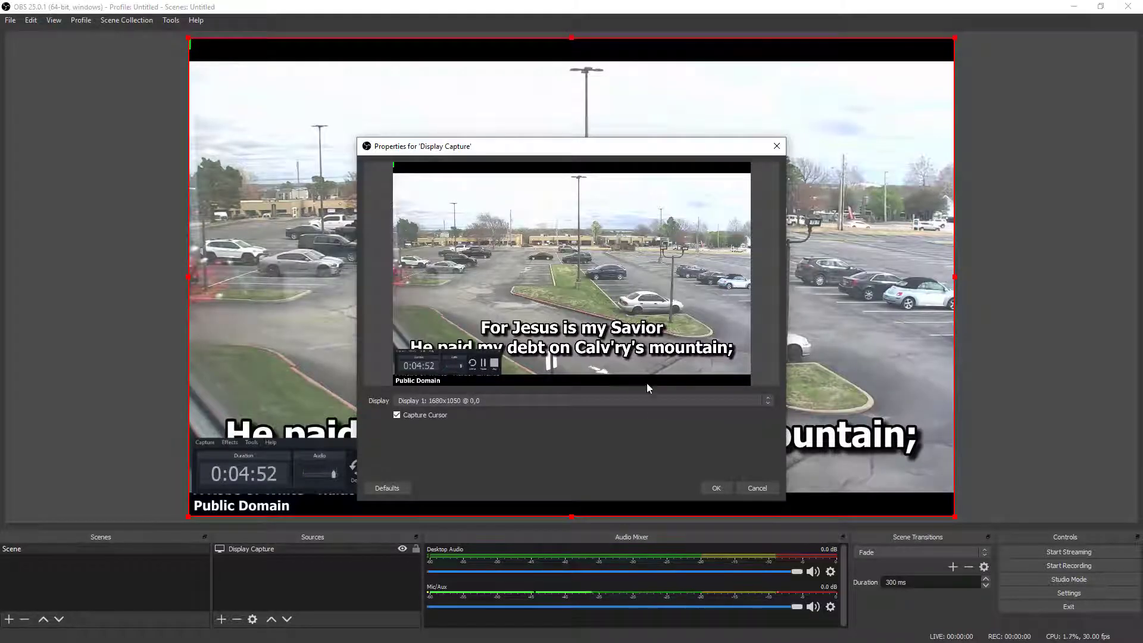
click(716, 488)
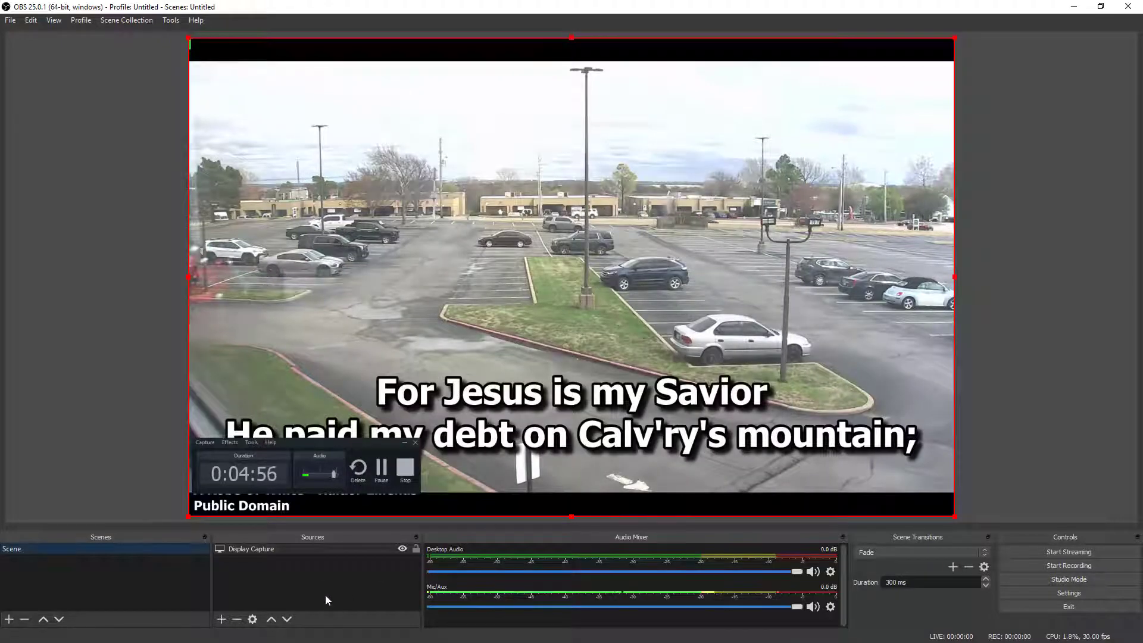
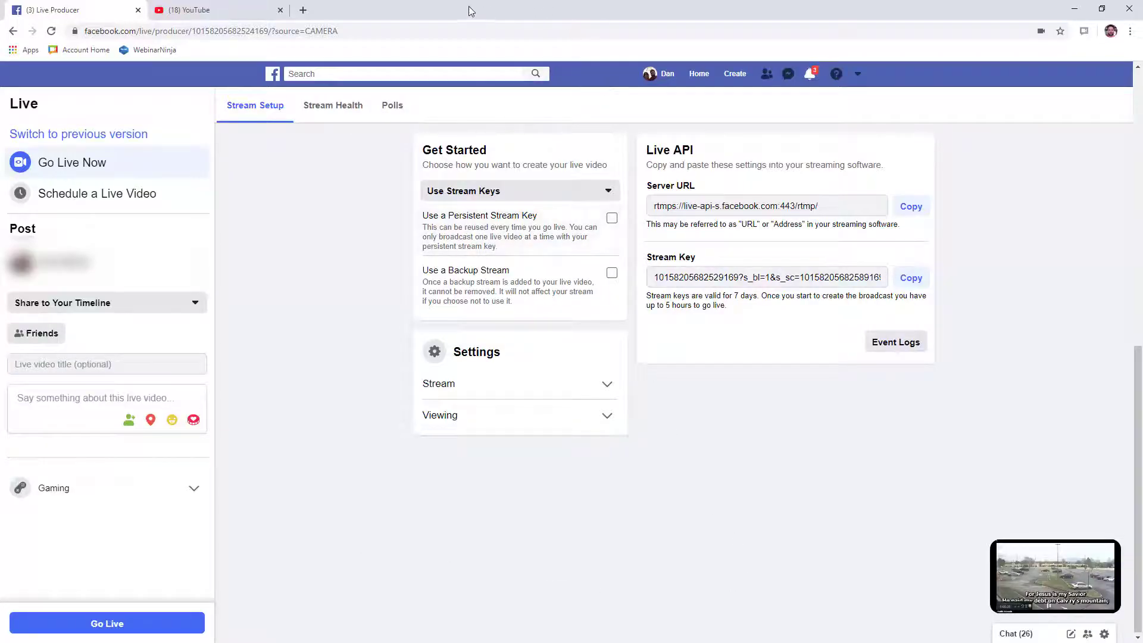
Place Facebook beside EasyWorship, show slides 1 and 2 of A Robe Of White live, and send Genesis 1:3 (ASV) live
drag(442, 19, 1140, 298)
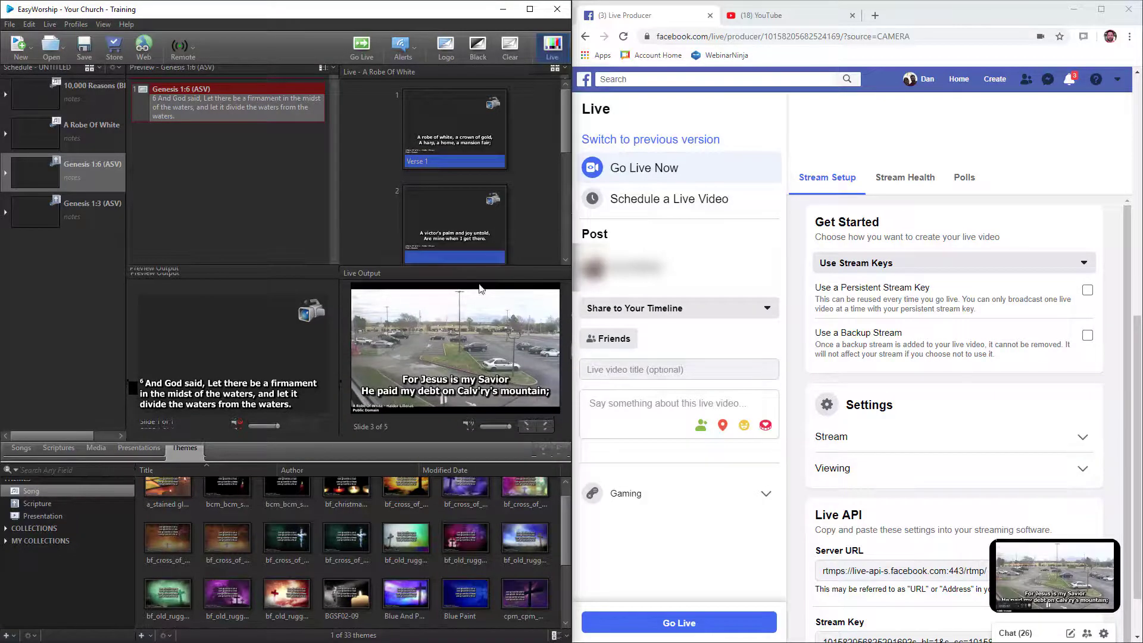
click(462, 143)
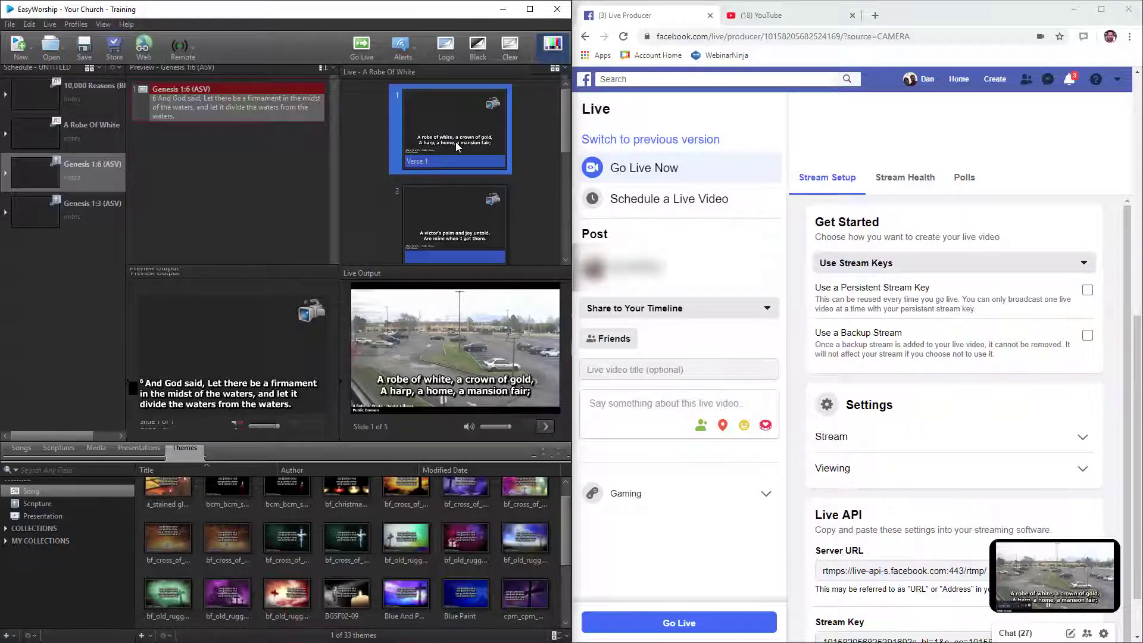
click(667, 268)
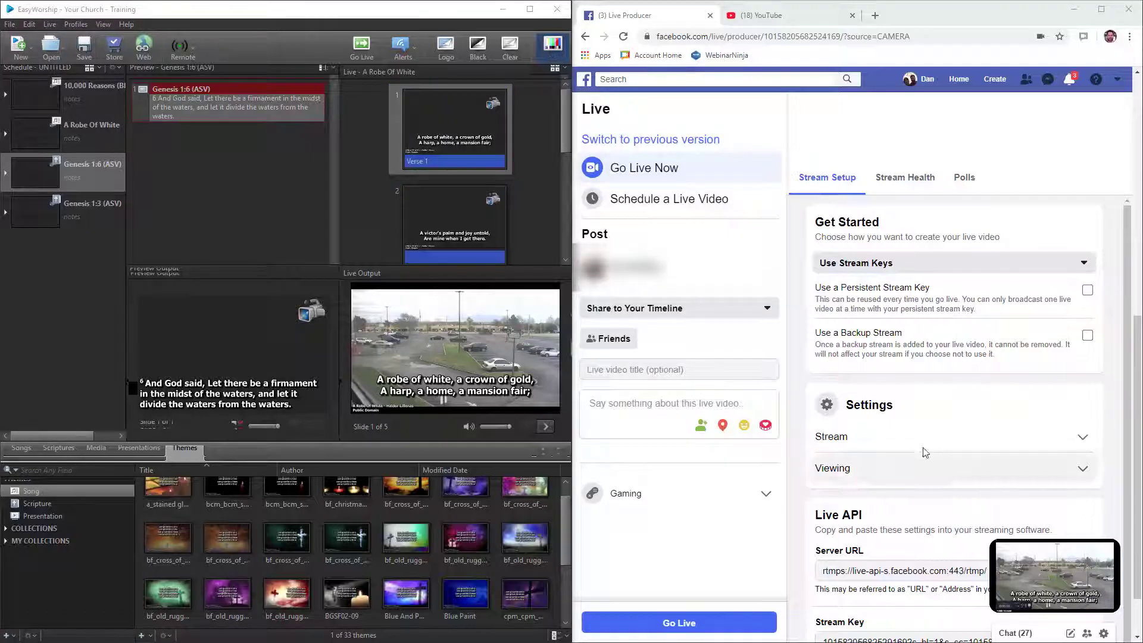
click(456, 227)
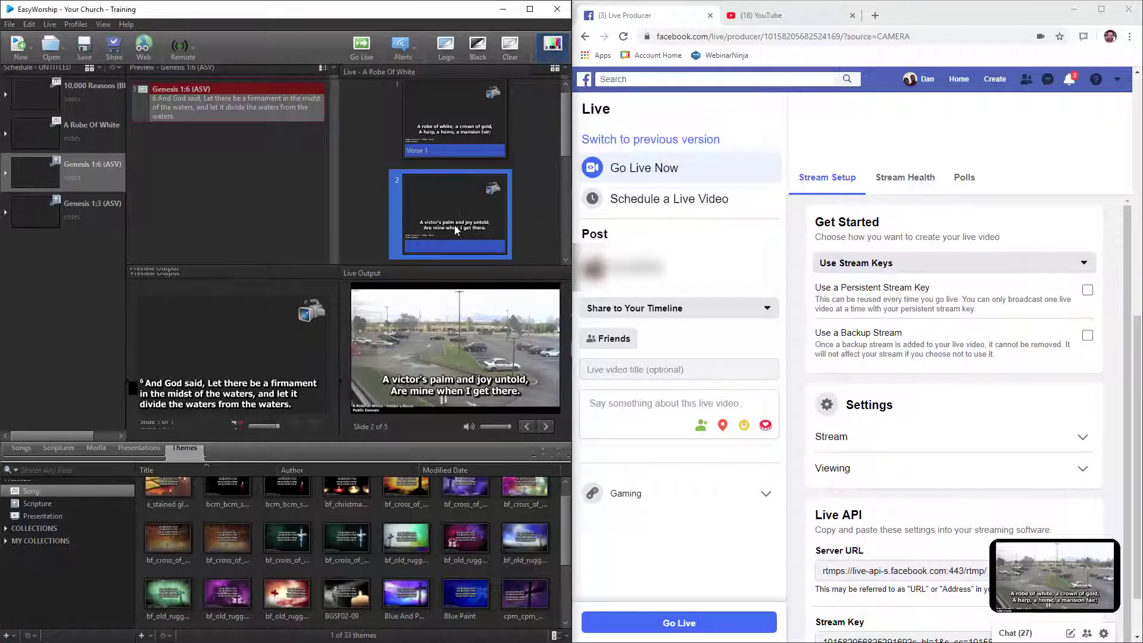
click(68, 209)
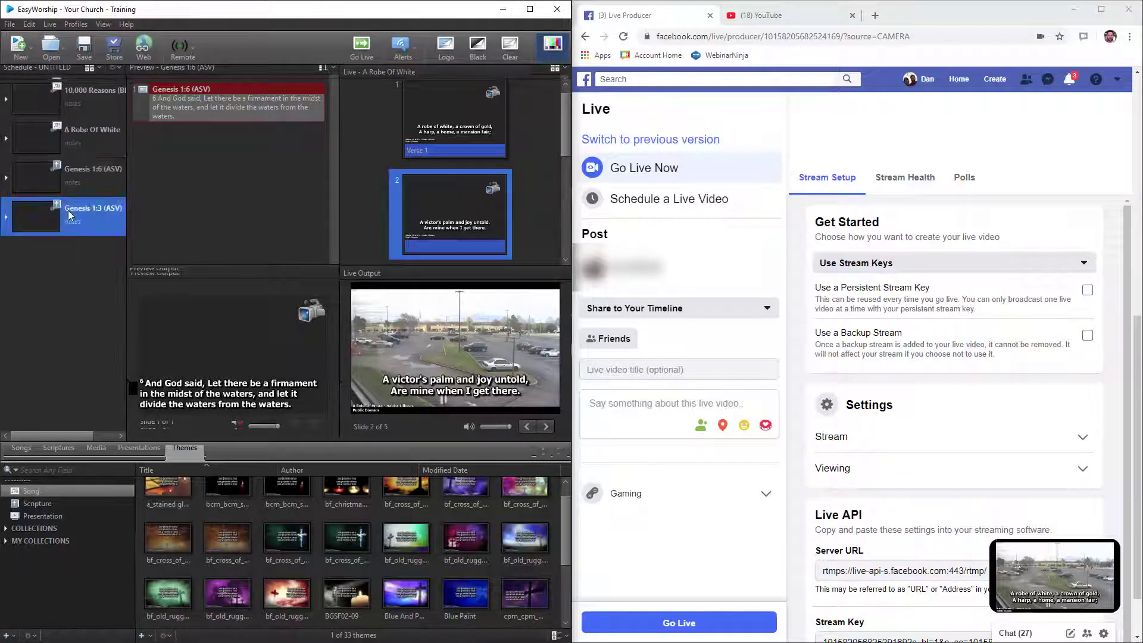
click(366, 54)
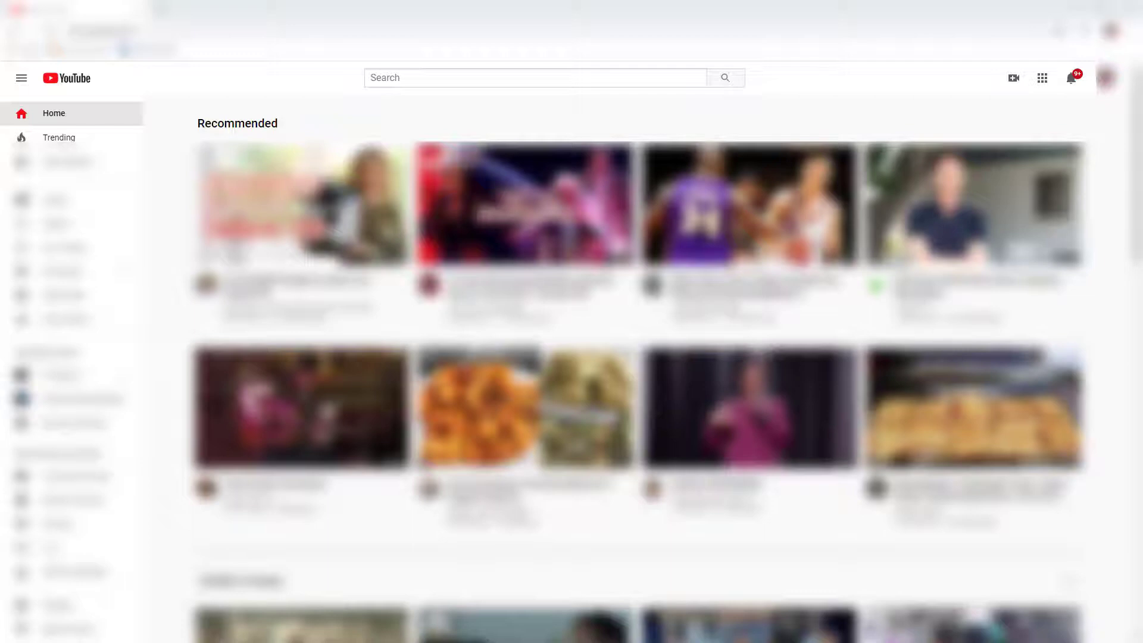
In YouTube, create a public live stream titled "Stream" that is not made for kids, and copy its stream key
click(1013, 83)
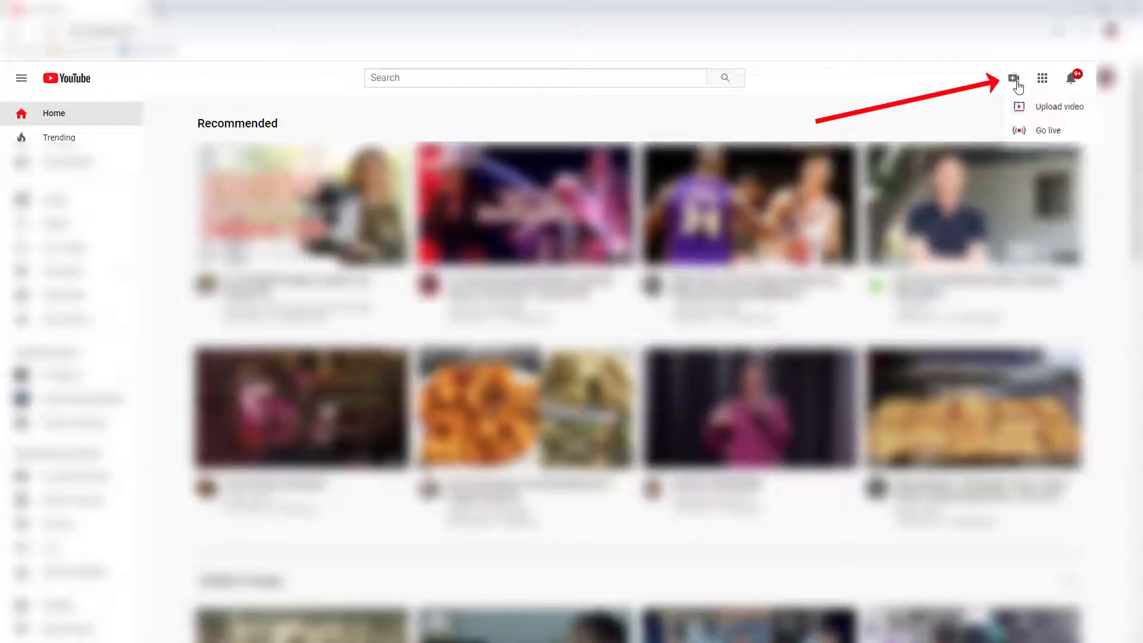
click(1055, 131)
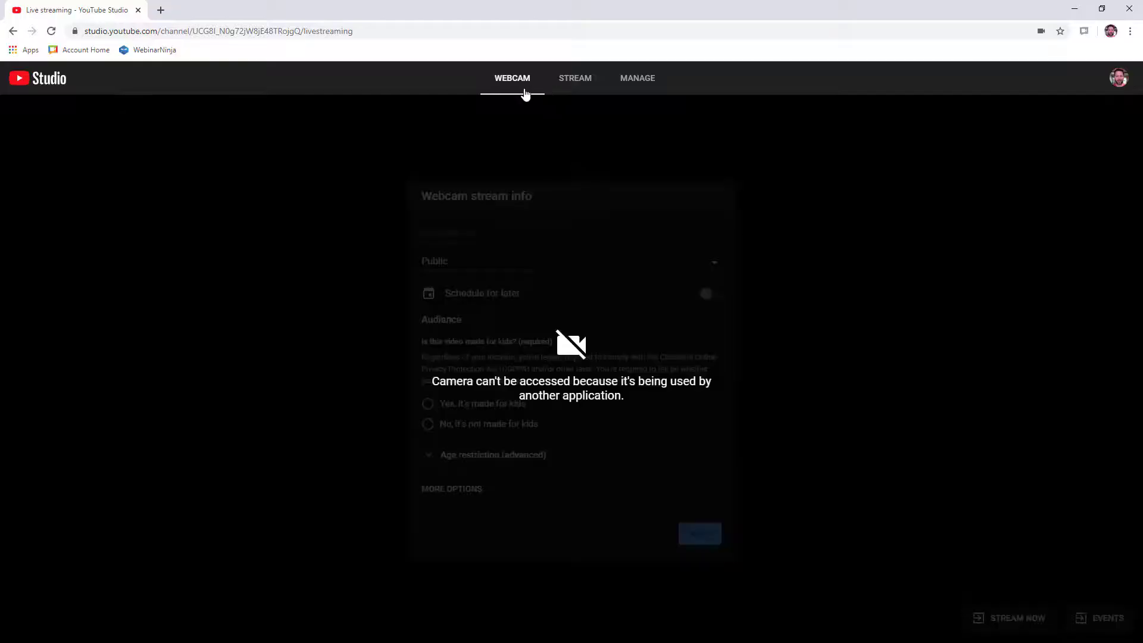
click(569, 83)
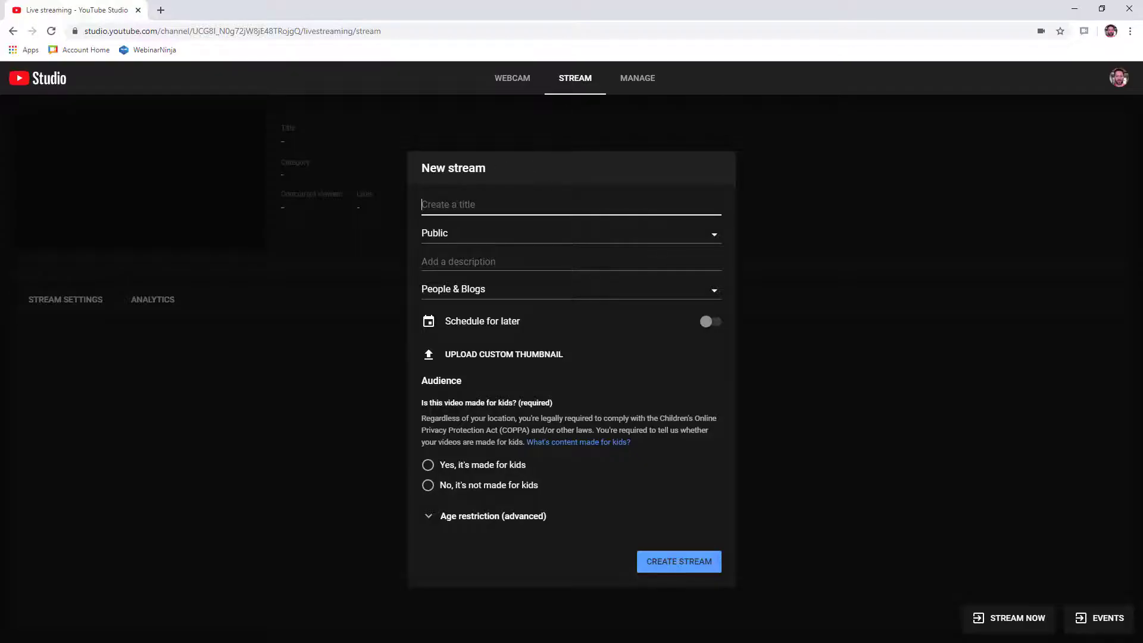
text(Stream)
click(428, 486)
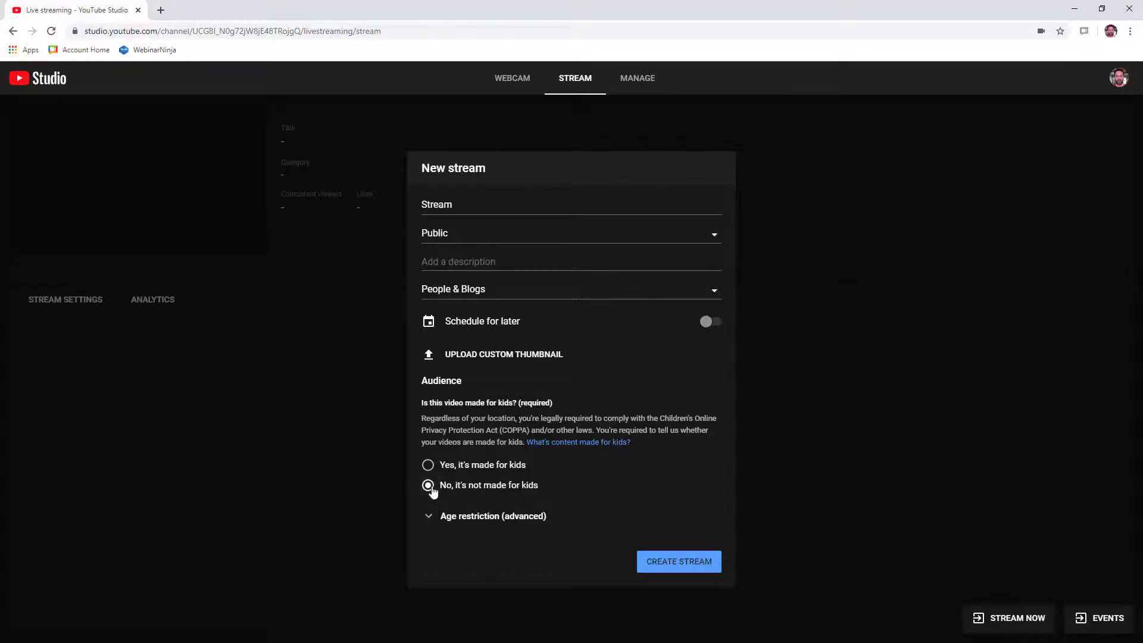
click(686, 567)
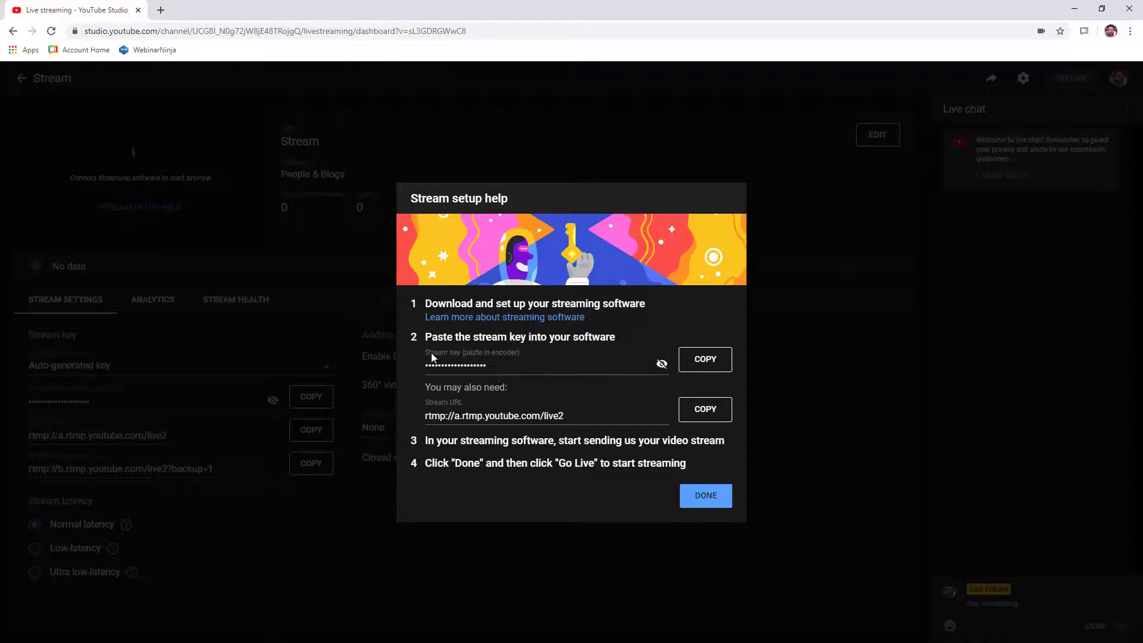
click(705, 362)
Switch to OBS Studio and rerun the Auto-Configuration Wizard, keeping streaming optimization and the current video settings, up to the stream information
key(alt+Tab)
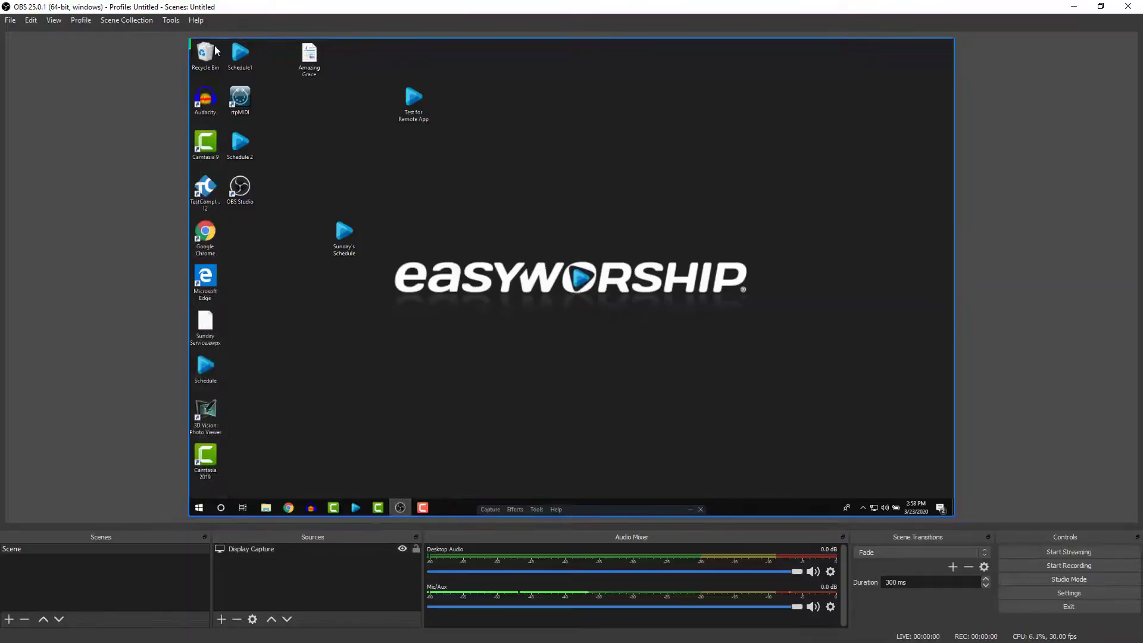
click(171, 22)
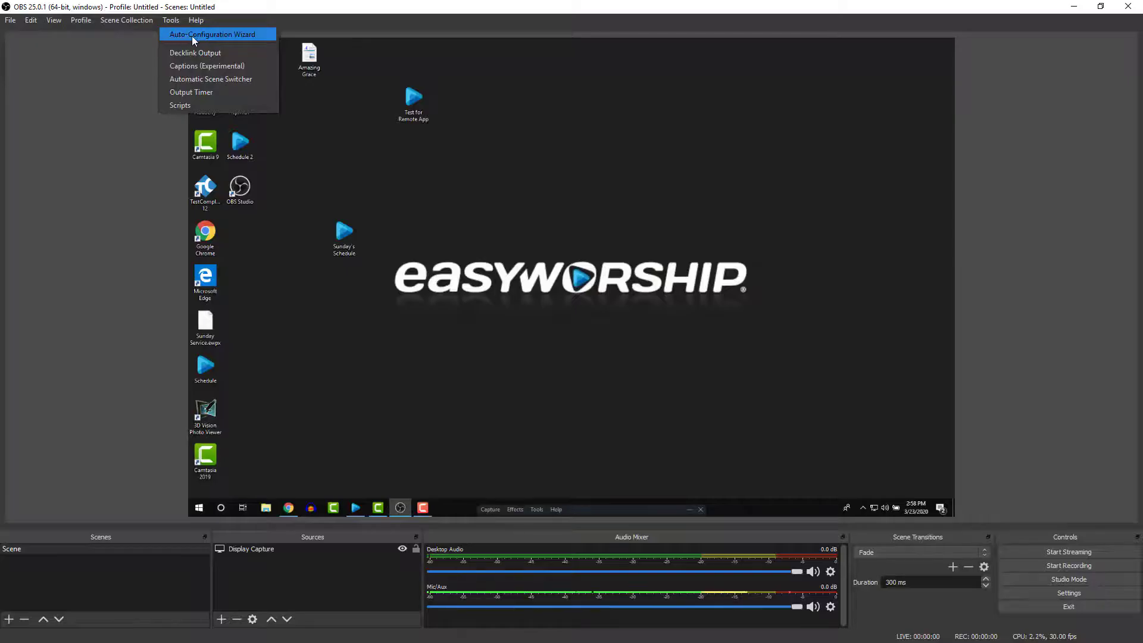
click(192, 36)
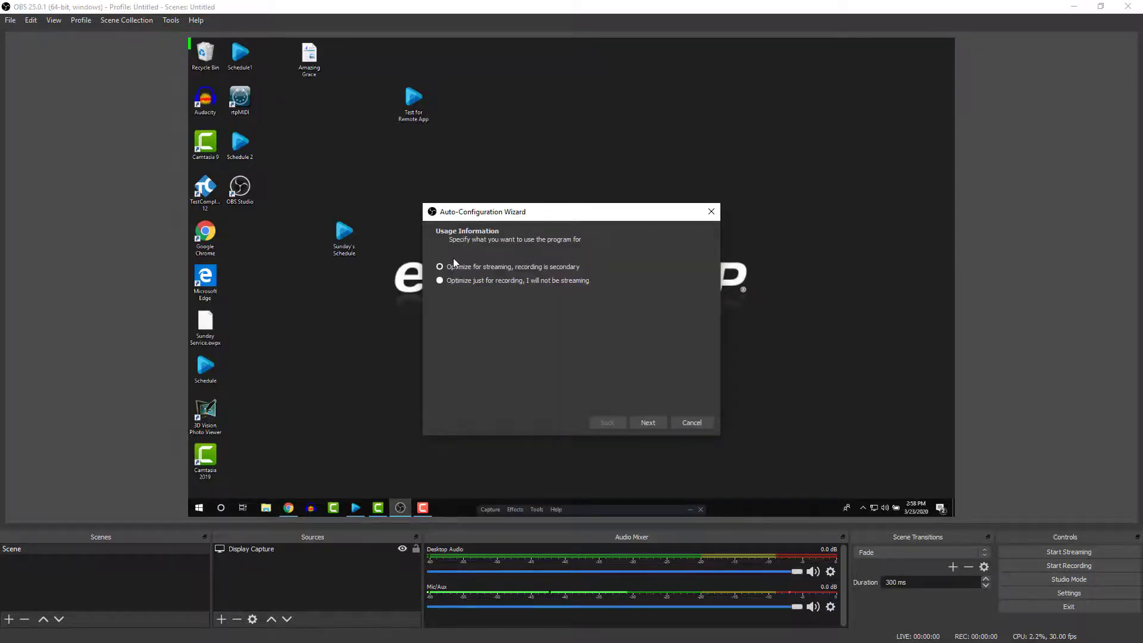
click(657, 426)
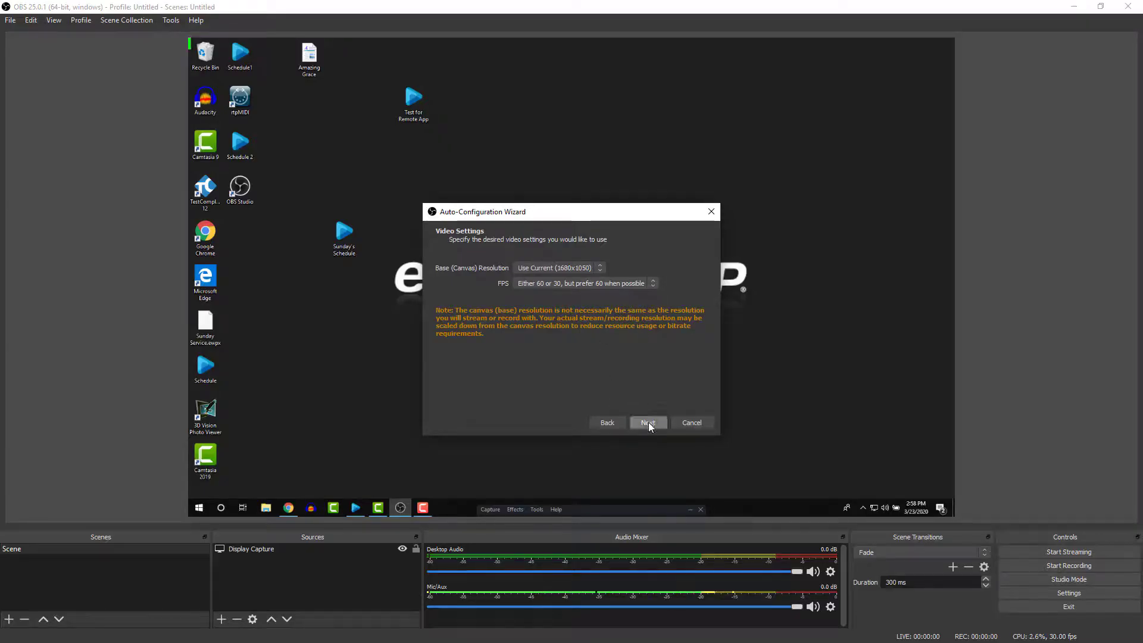
click(648, 425)
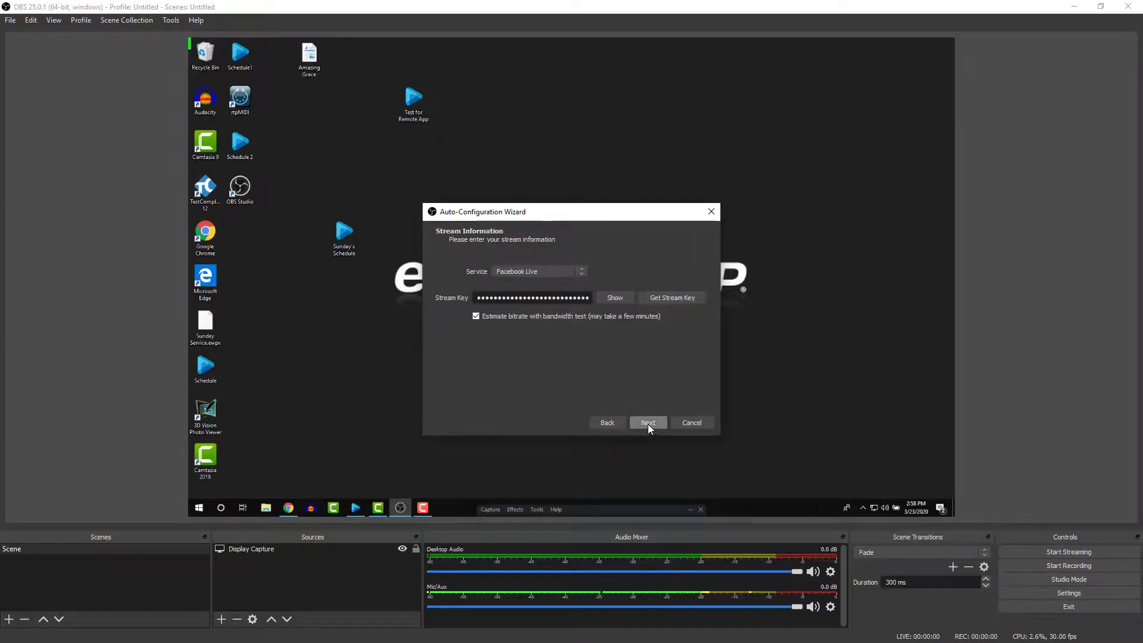
Set the service to YouTube / YouTube Gaming, replace the stream key with the copied one, and apply the wizard's settings
click(577, 269)
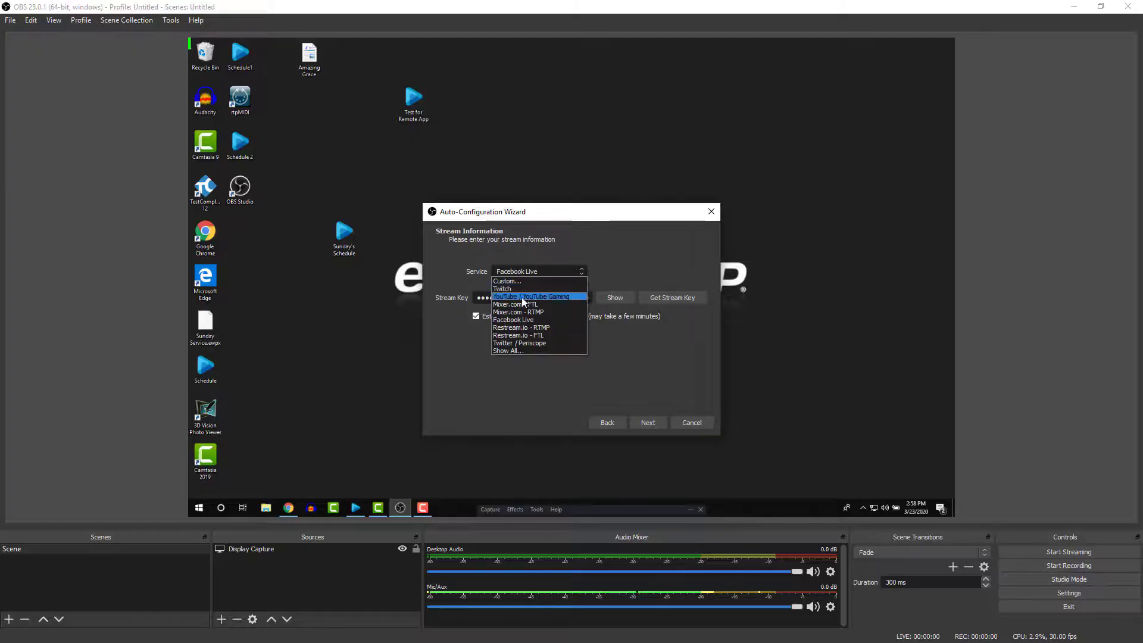
key(Escape)
key(Up)
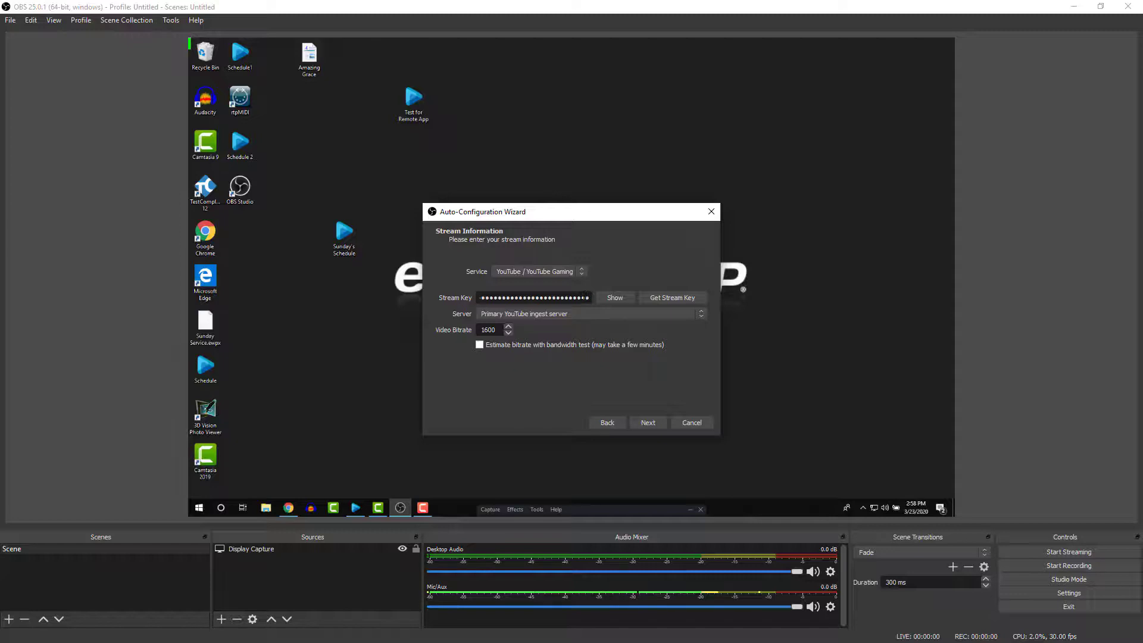
key(Tab)
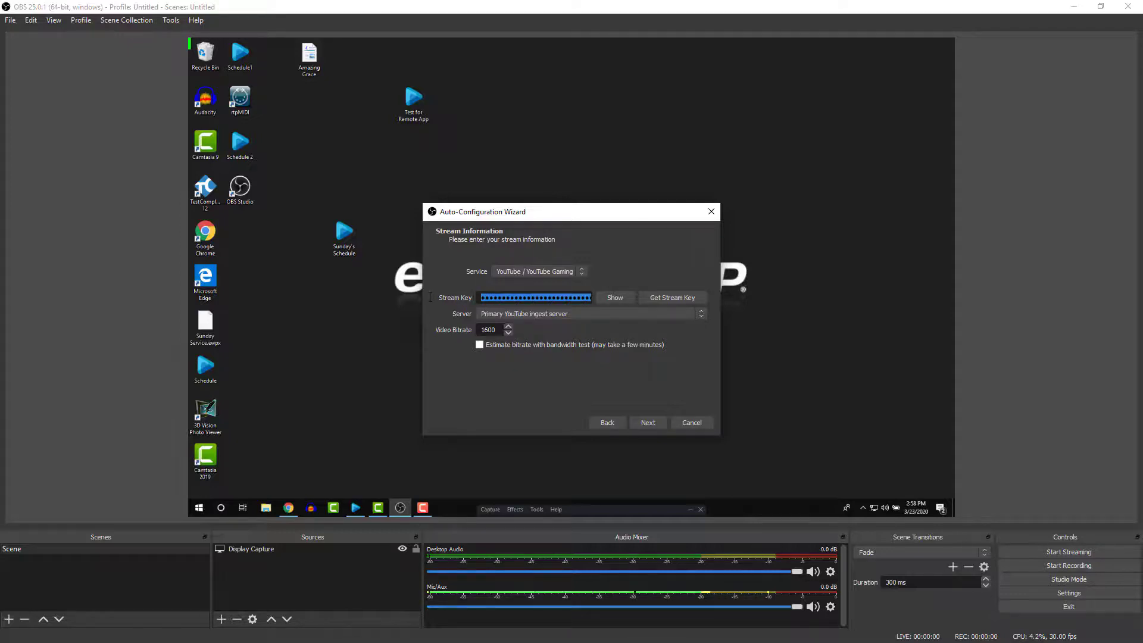
key(BackSpace)
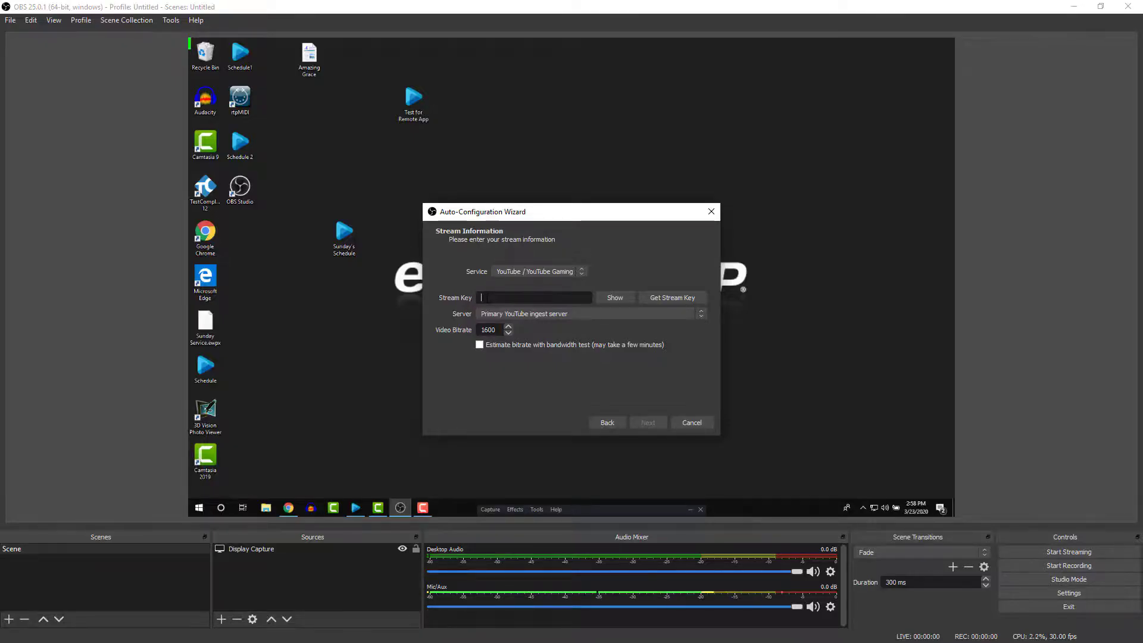
right_click(489, 298)
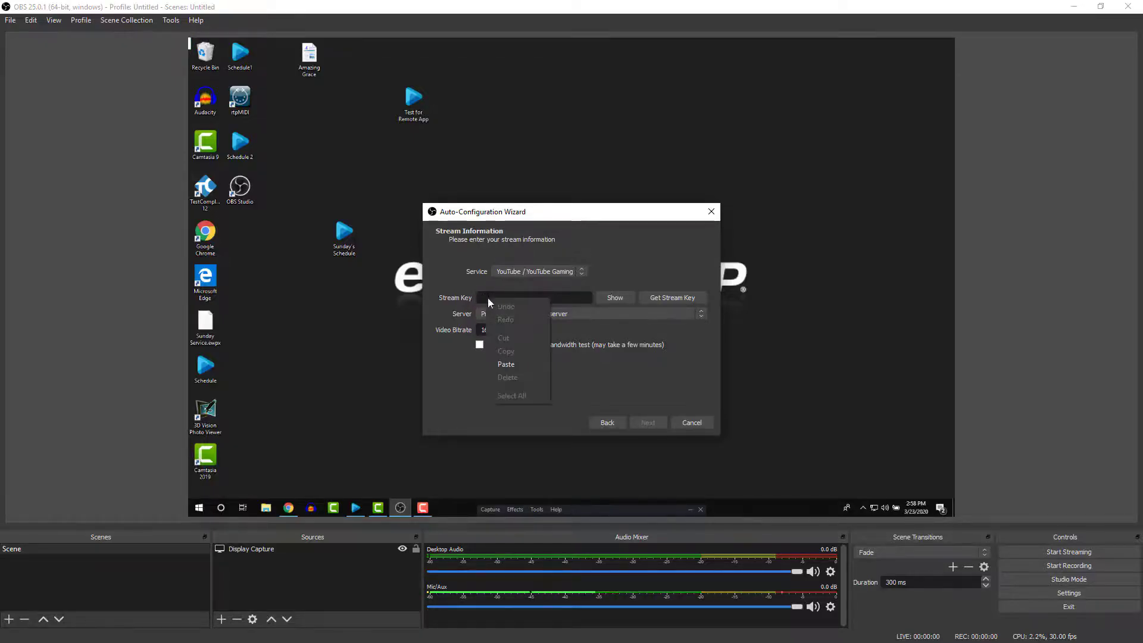
click(518, 365)
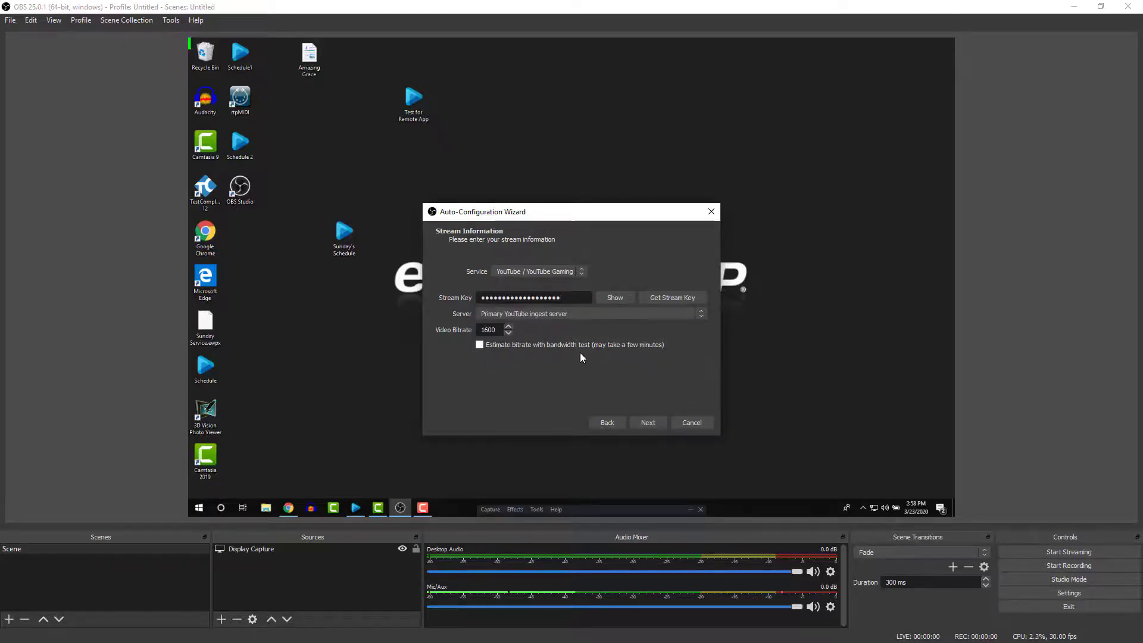
click(651, 420)
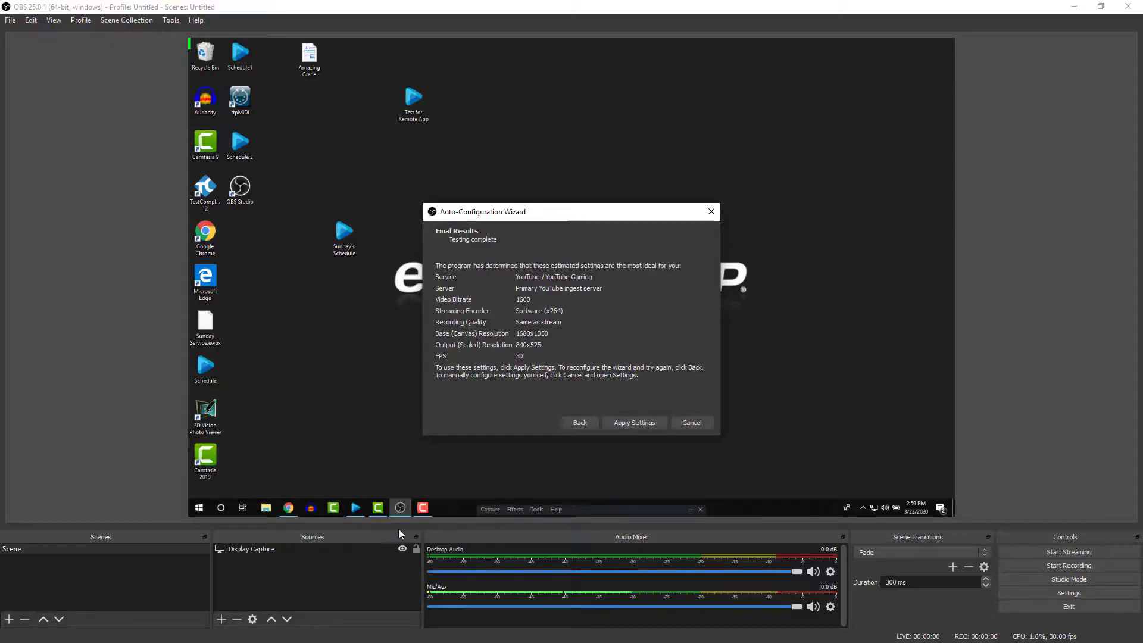
click(637, 423)
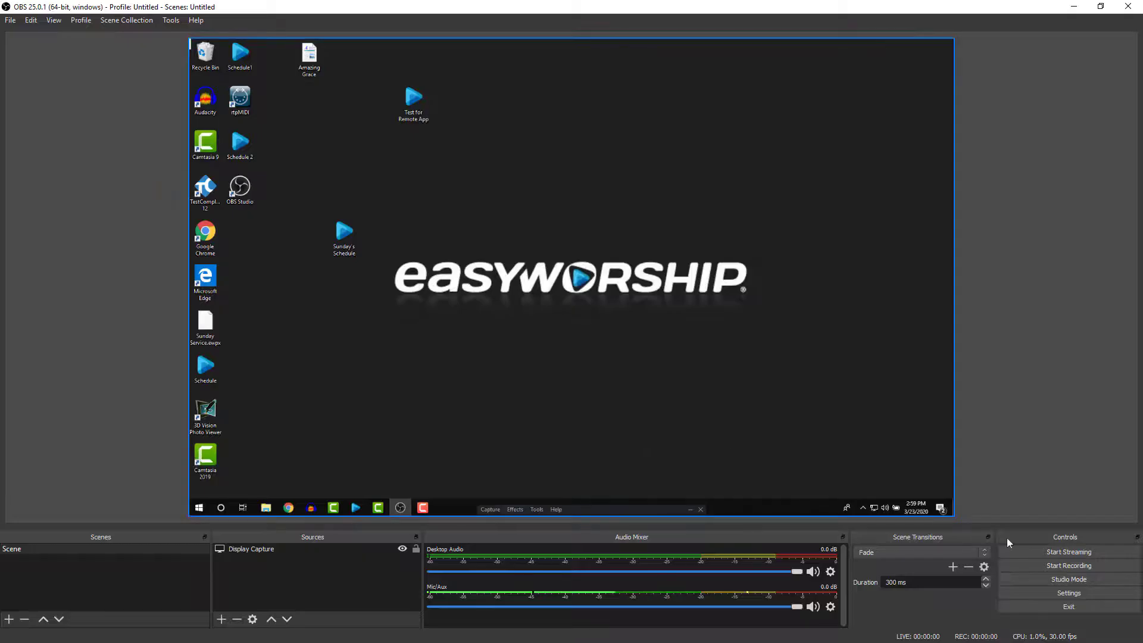
Switch to EasyWorship to turn on its live output, and start streaming from OBS Studio
click(358, 510)
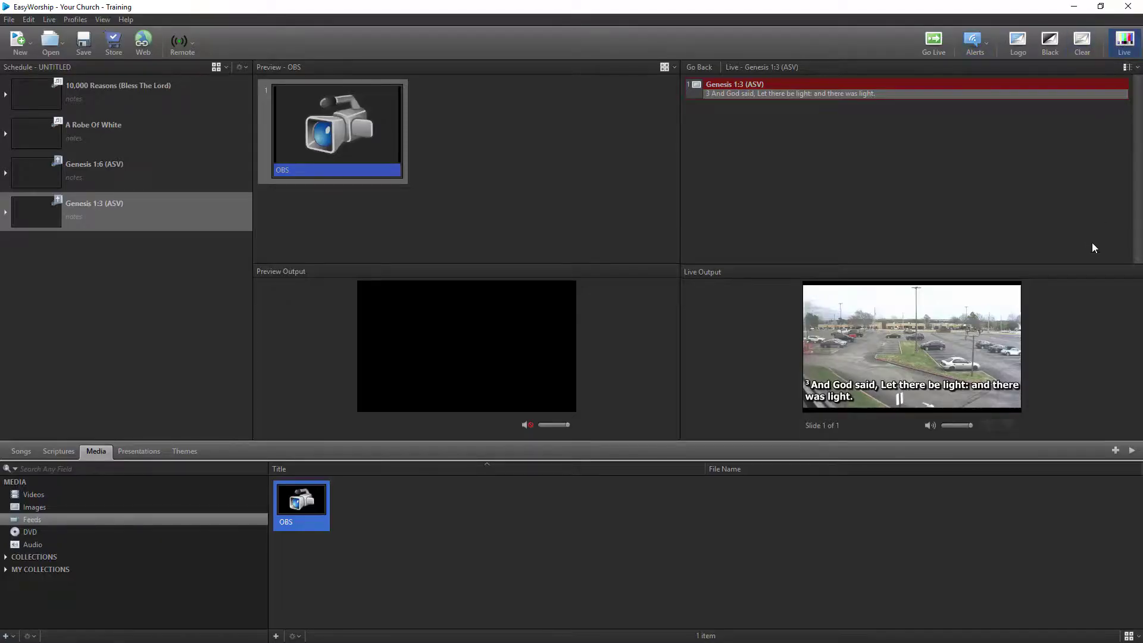
key(alt+Tab)
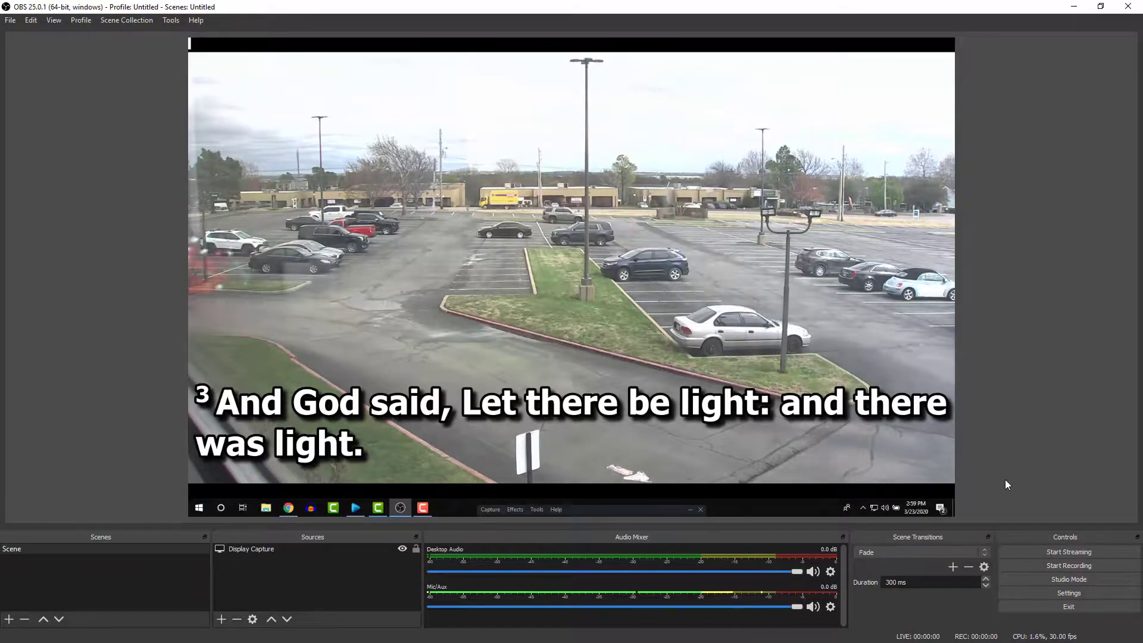
click(1066, 552)
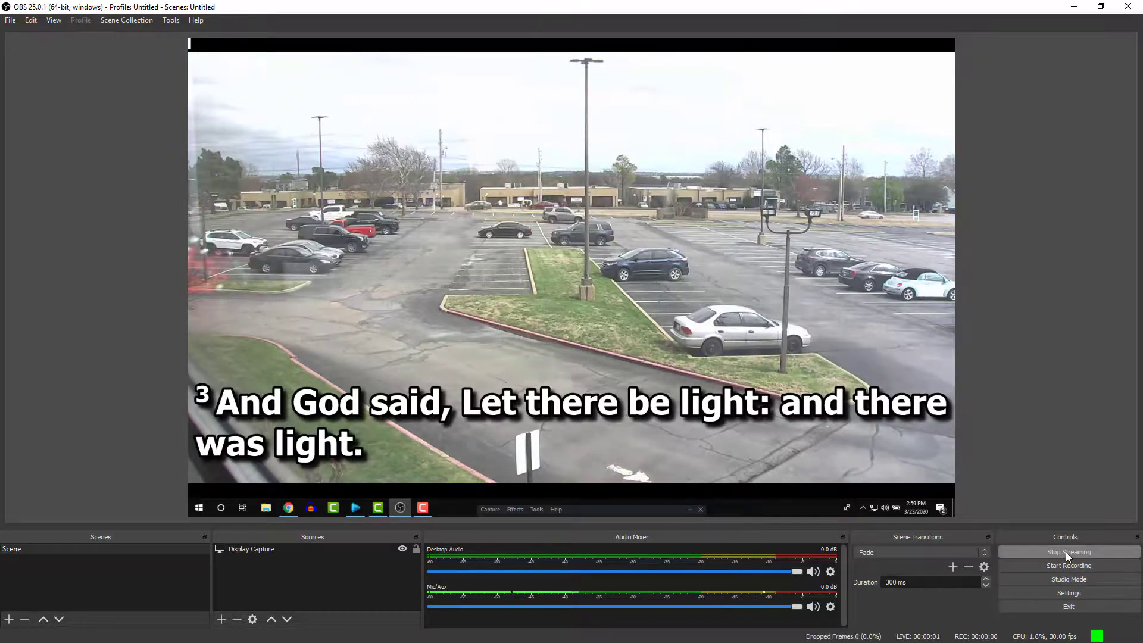
Return to YouTube Studio in the browser and close the stream setup help to view the stream preview
click(1072, 11)
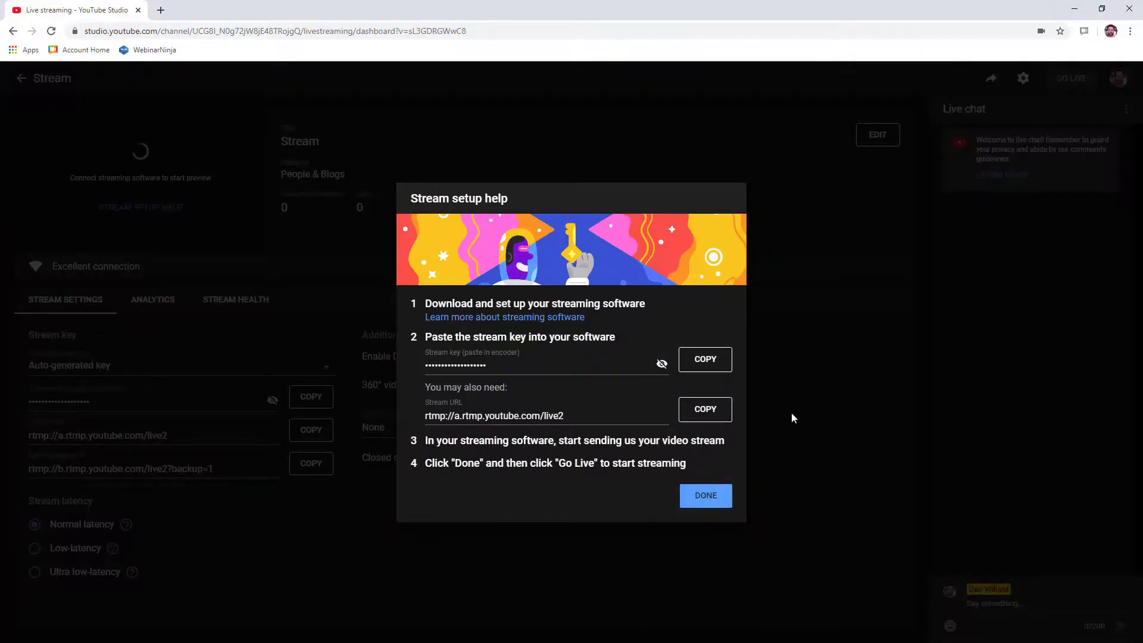
click(707, 502)
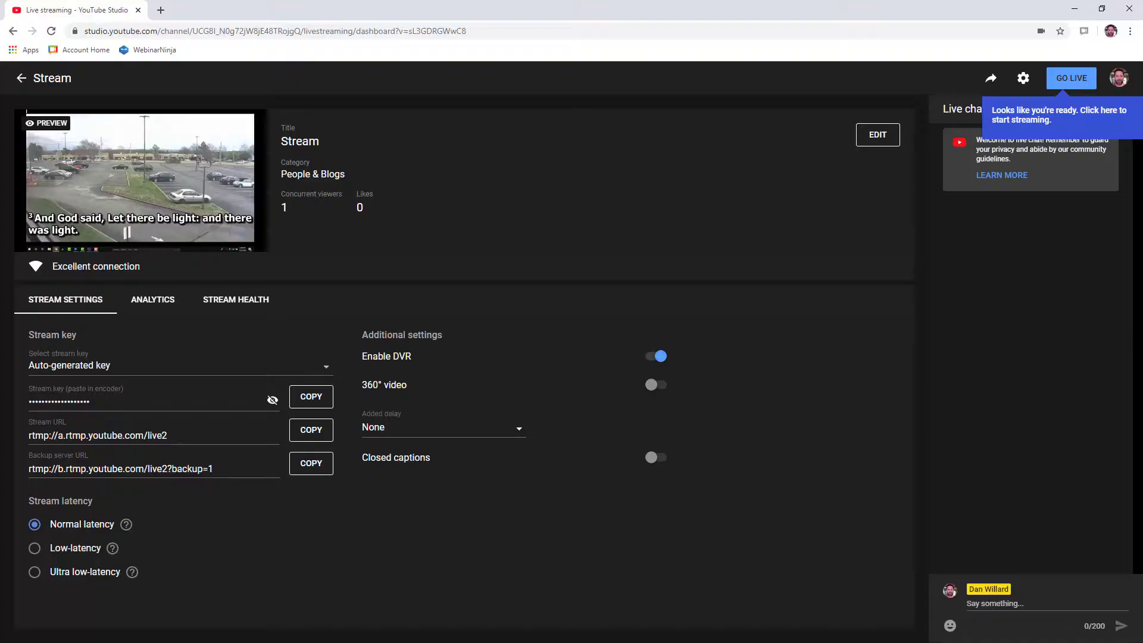
Switch to EasyWorship and snap its window beside the YouTube Studio browser window so both fill half the screen
key(alt+Tab)
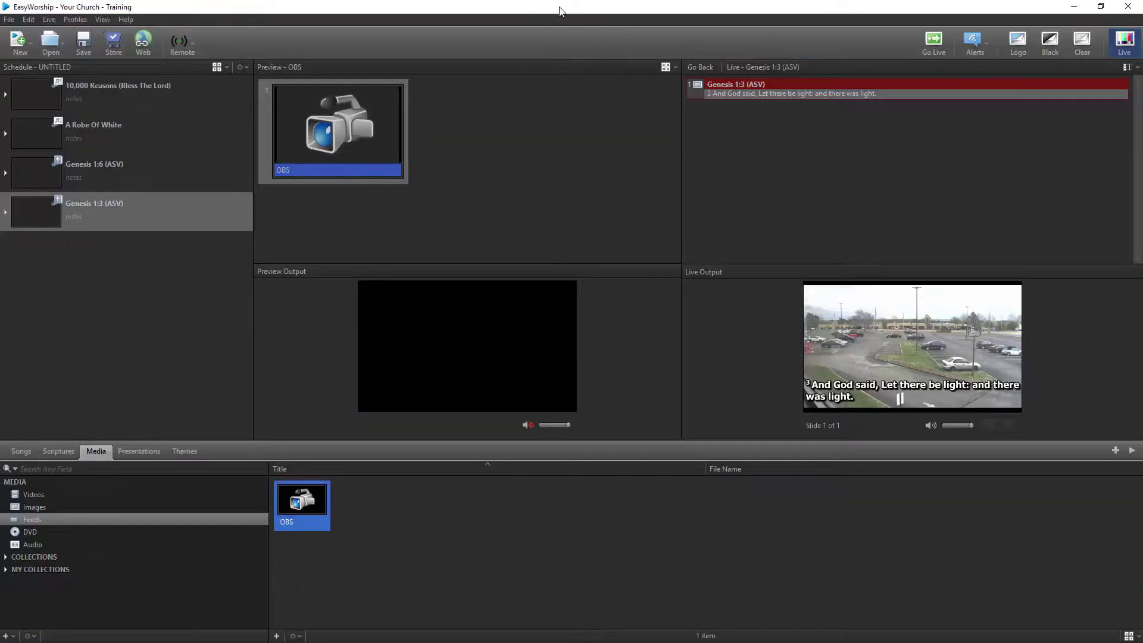
drag(563, 7, 1140, 71)
click(278, 91)
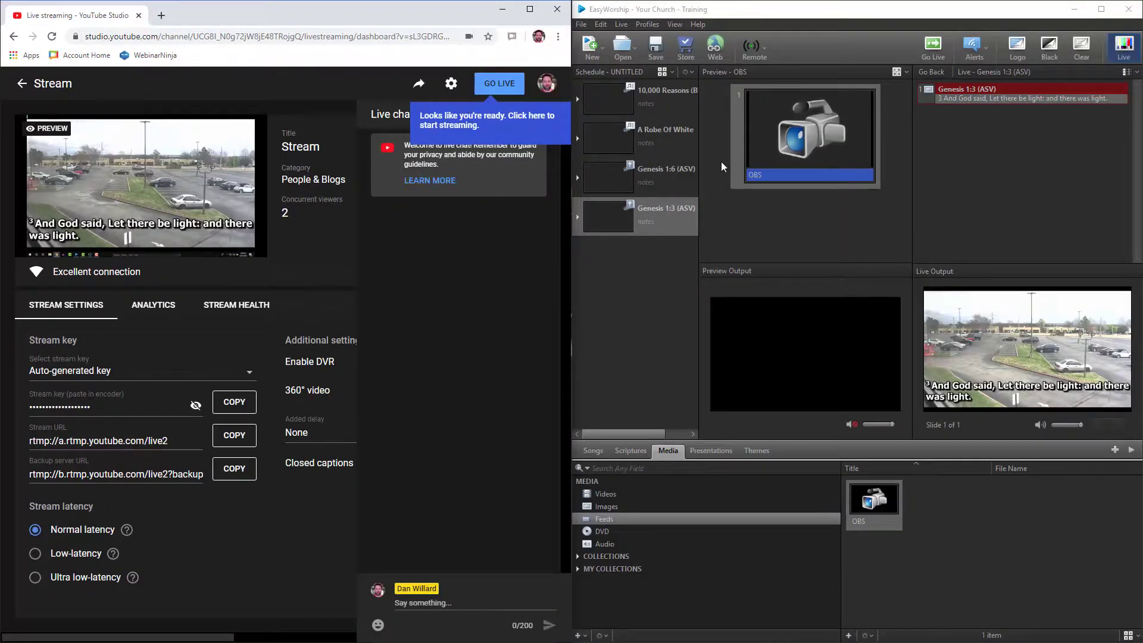
Send the Chorus 1 slide of 10,000 Reasons (Bless The Lord) live, followed by the OBS feed from the media library
click(650, 93)
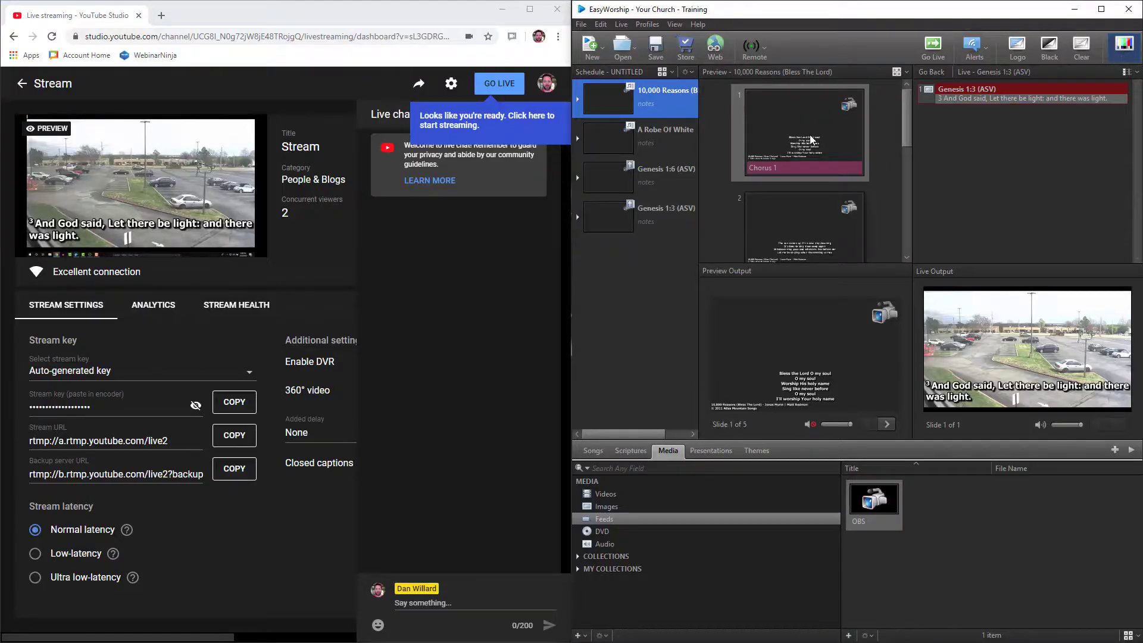
click(811, 139)
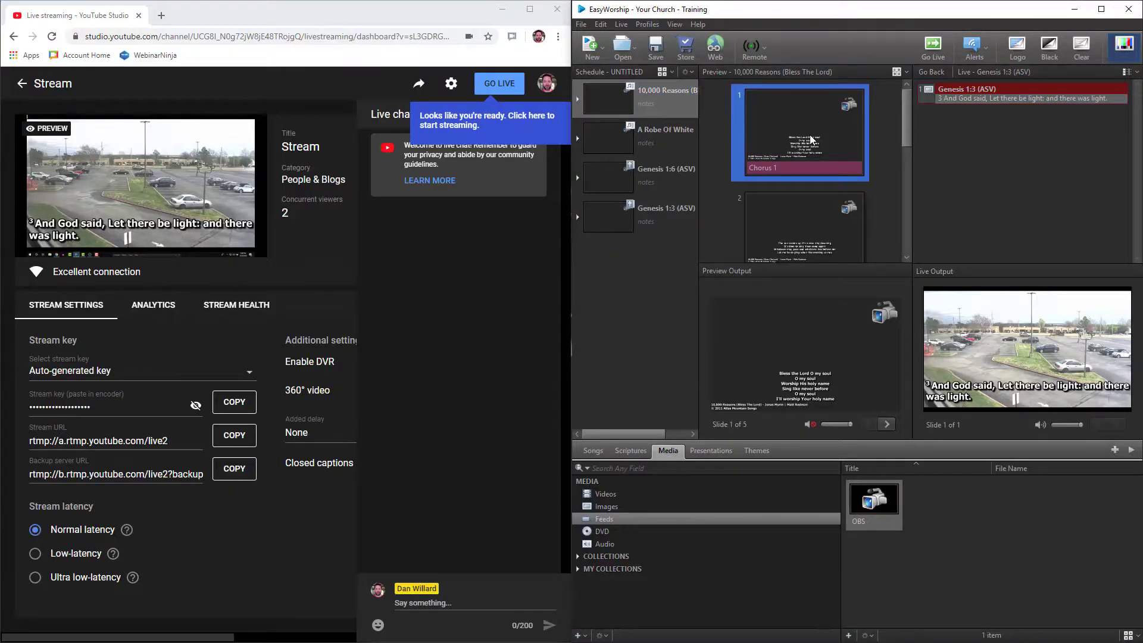
click(934, 54)
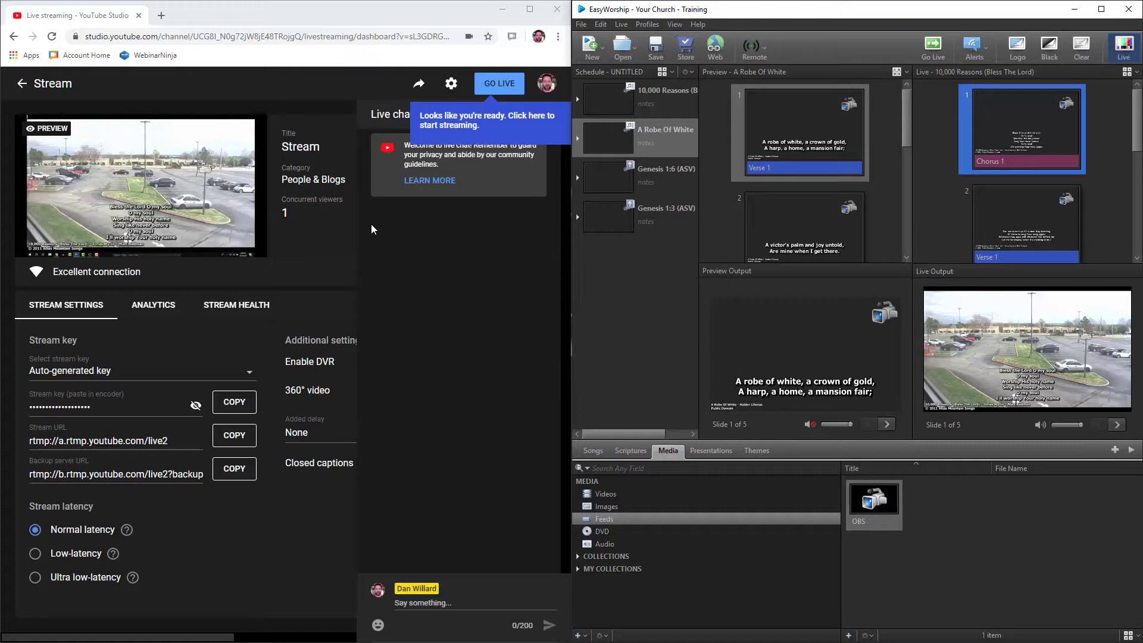
click(877, 505)
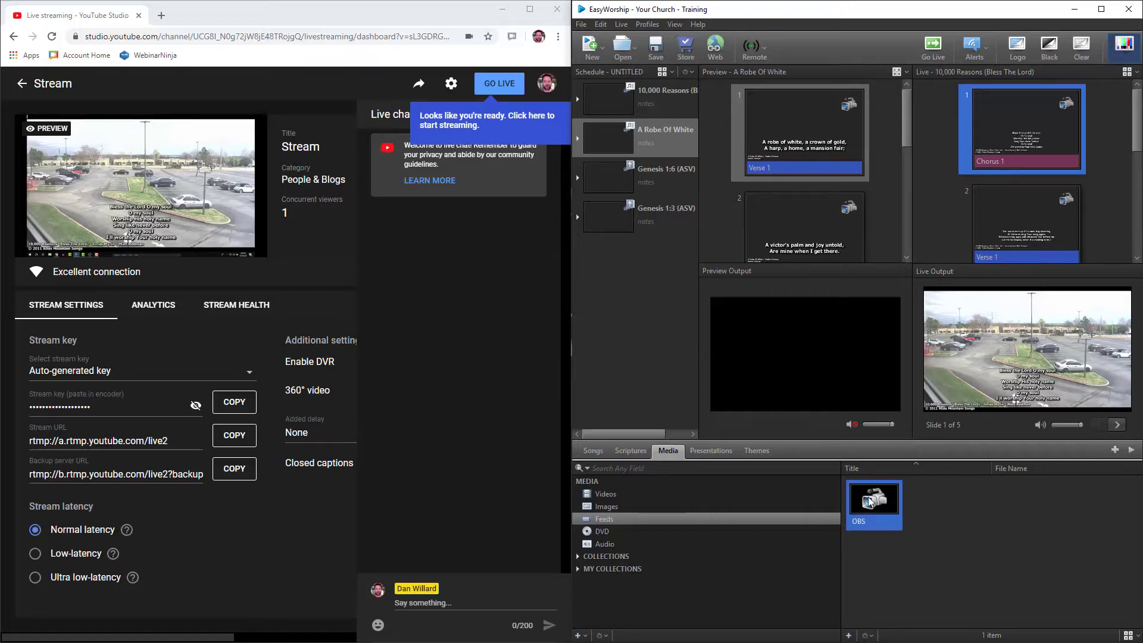
click(934, 47)
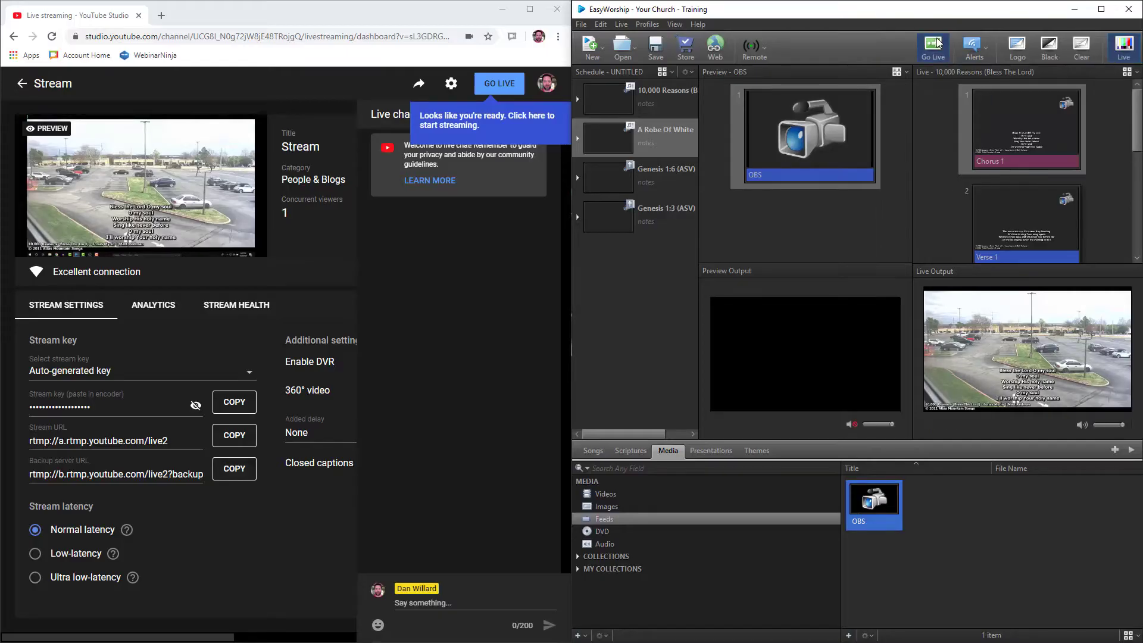